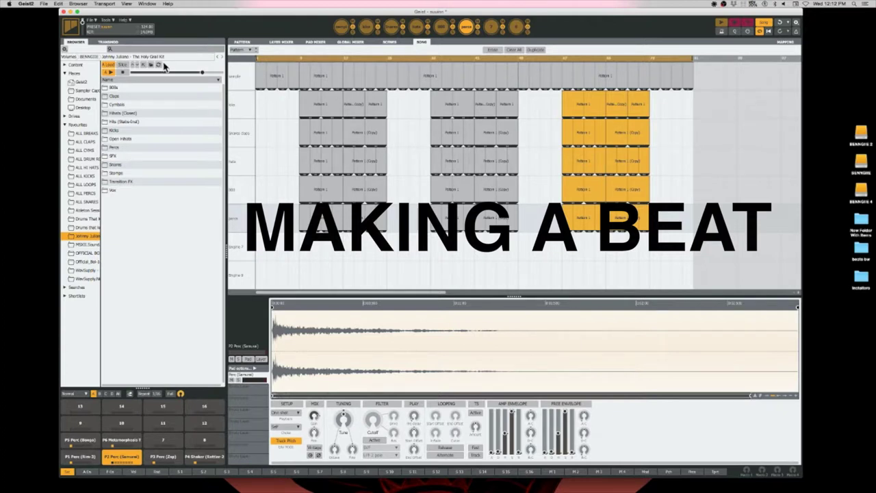
Step: Shift the Geist2 window slightly left and show the pattern editor
left_click_drag(169, 13, 165, 12)
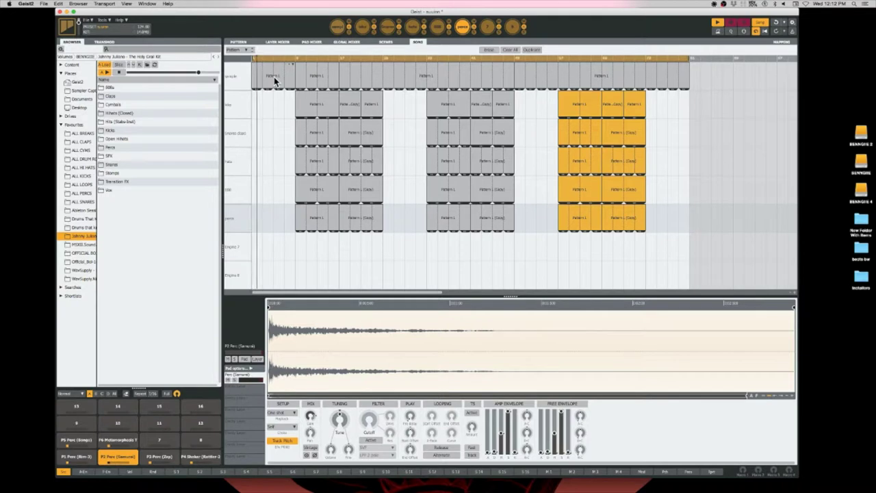
left_click_drag(264, 15, 260, 13)
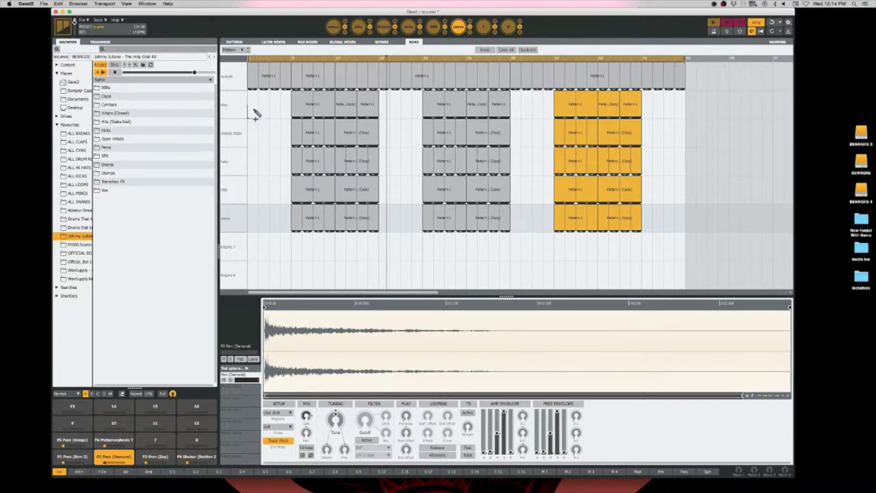
left_click(235, 41)
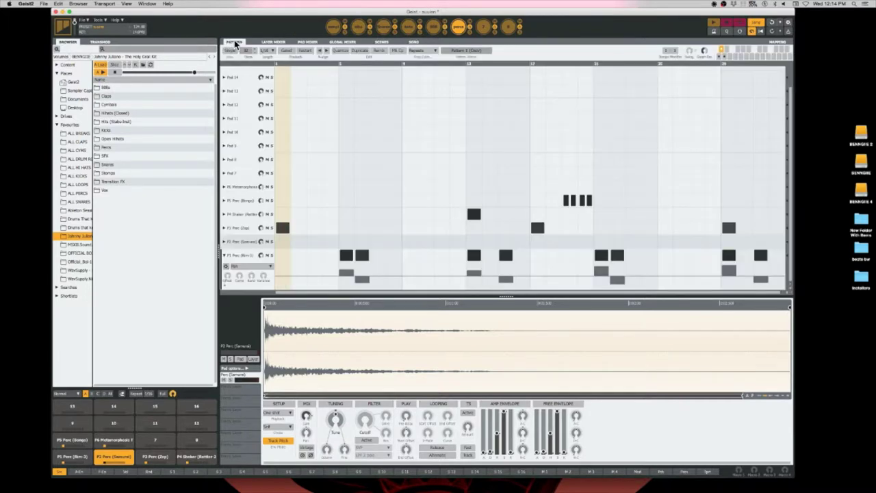
Step: Leave Song Mode off and return to engine 1's Pattern 1 in the pattern editor
left_click(757, 24)
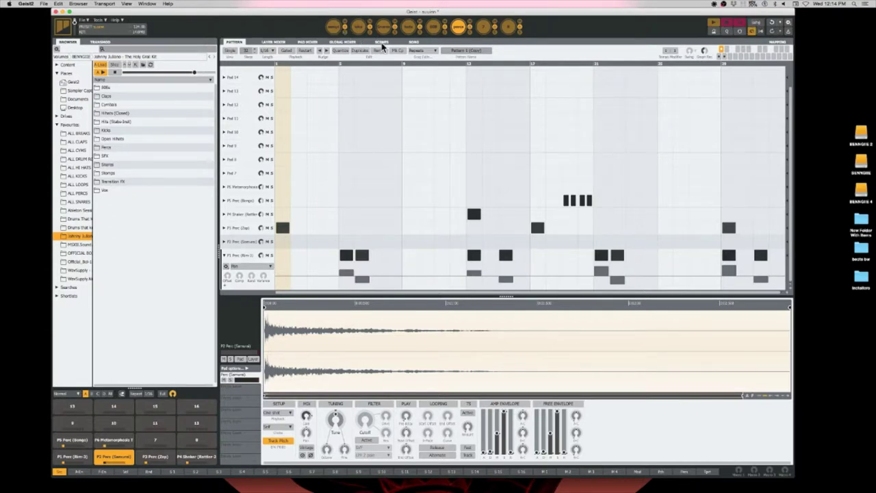
left_click(421, 41)
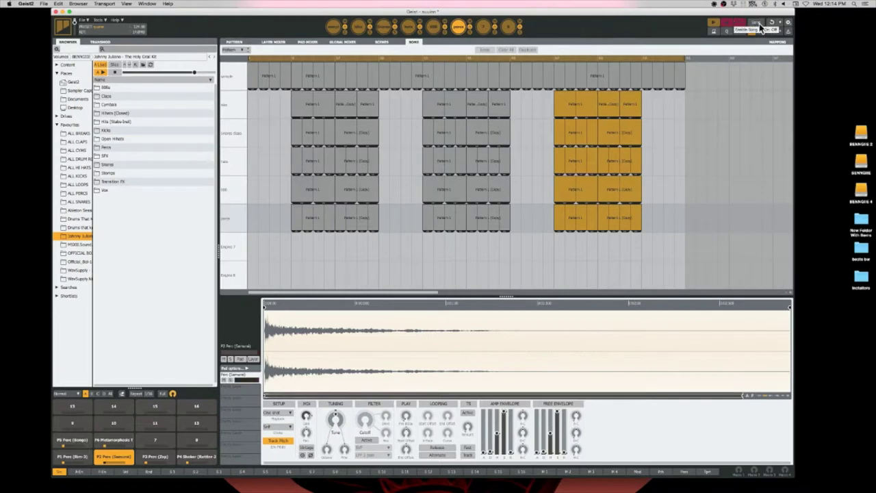
left_click(757, 24)
left_click(757, 25)
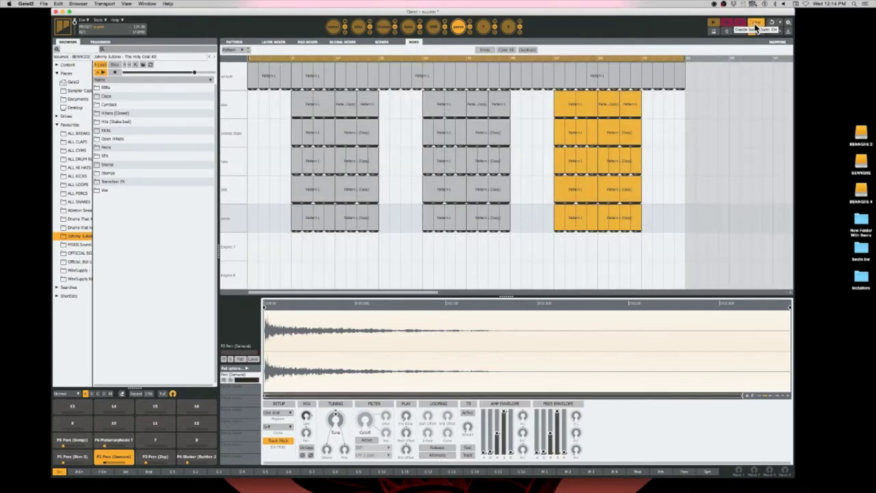
left_click(756, 23)
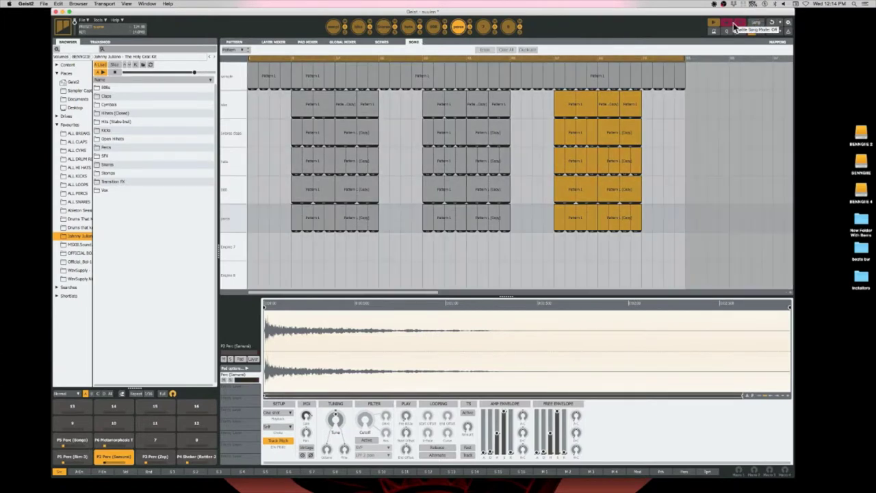
left_click(233, 42)
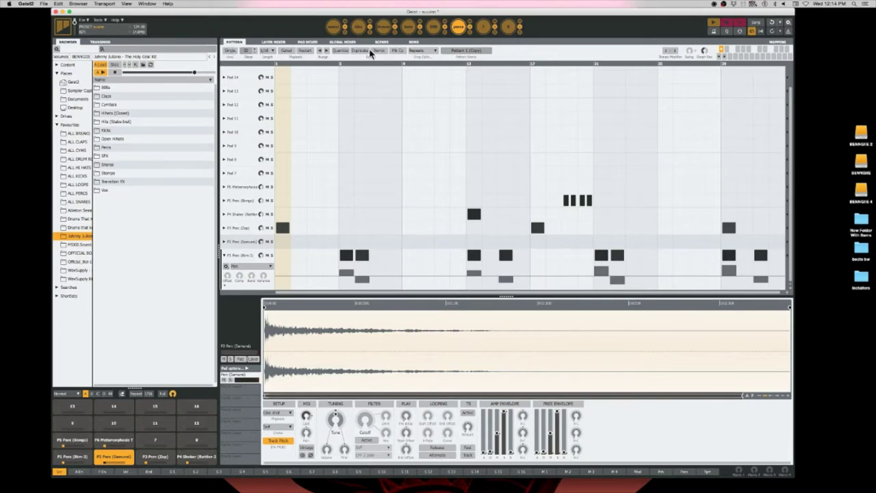
left_click(333, 26)
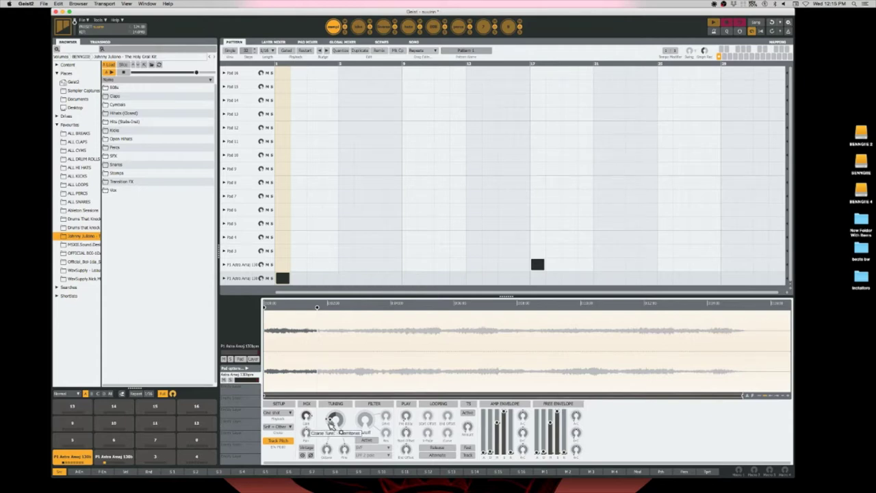
Step: Set the Astro Amaj Coarse Tune to -7 semitones, audition pads P1 and P2, and show the kick engine
left_click_drag(330, 424, 344, 428)
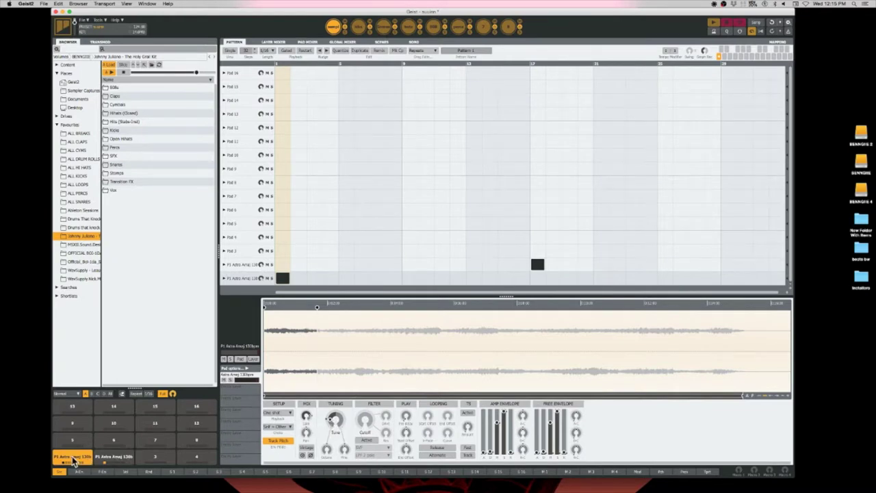
left_click(122, 462)
left_click(84, 459)
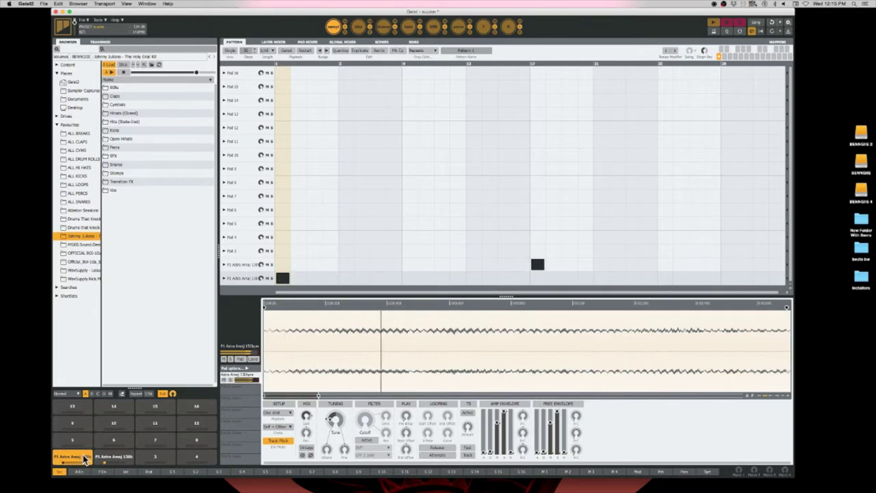
left_click(109, 461)
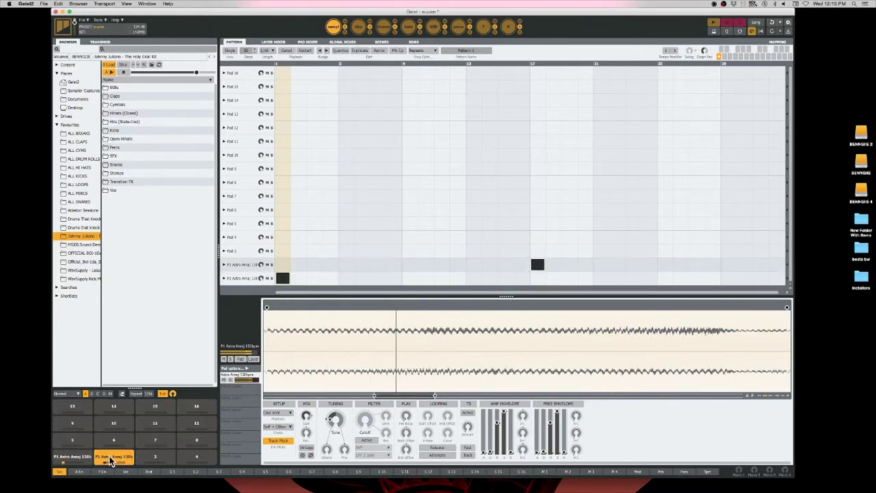
left_click(86, 458)
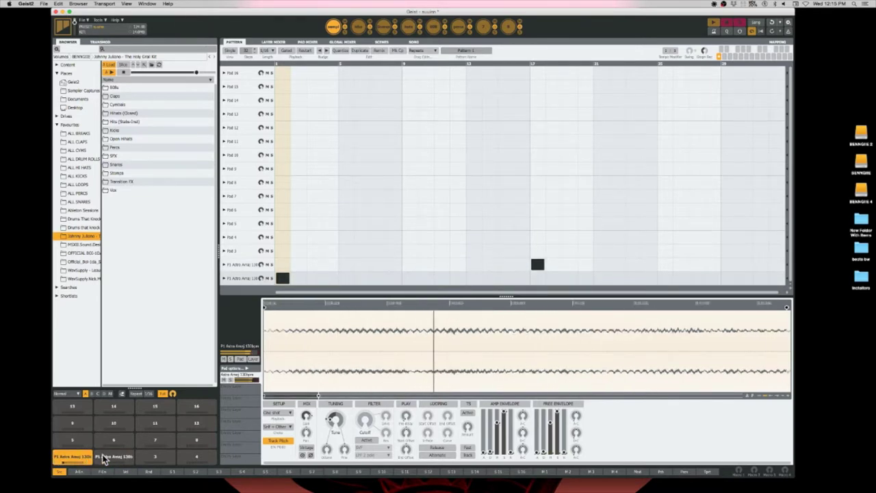
left_click(115, 459)
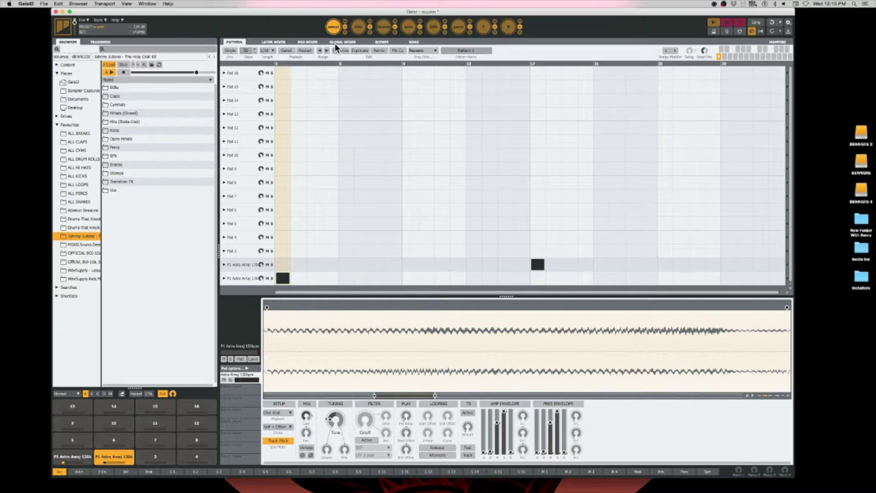
left_click(359, 27)
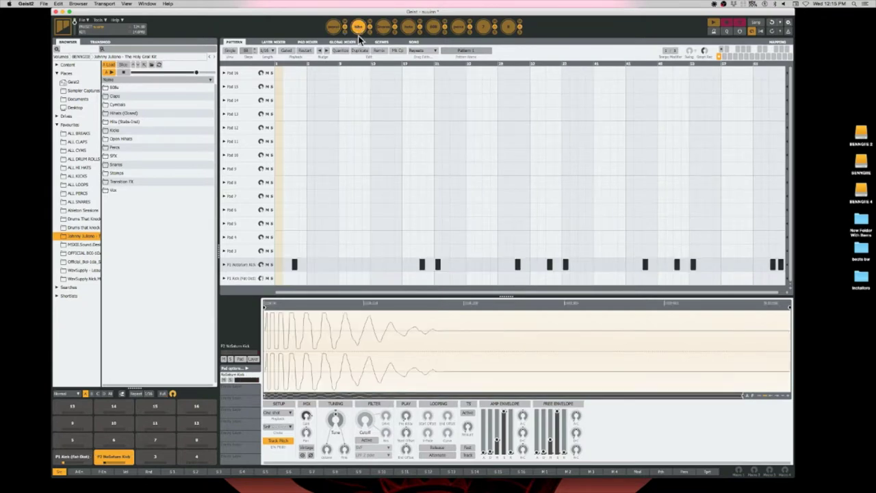
Step: Step through the snare, hi-hat, 808 and percussion engines, ending back on snare and clap
left_click(381, 28)
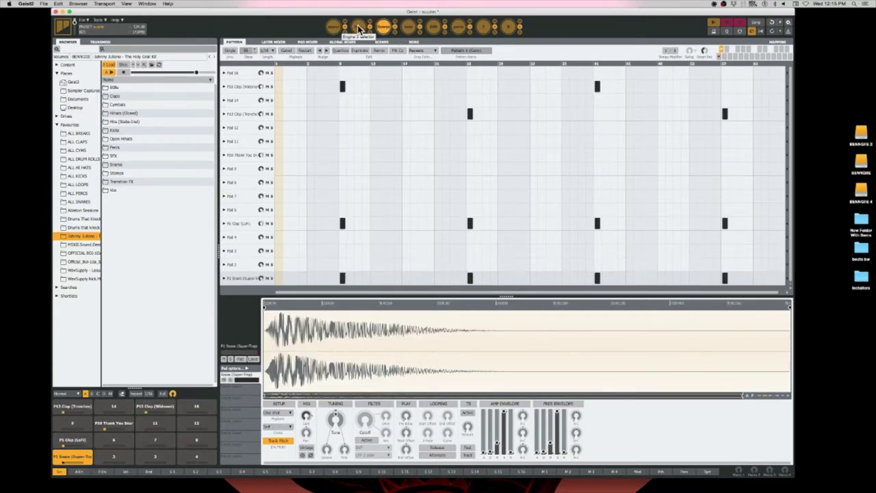
left_click(358, 27)
left_click(383, 27)
left_click(409, 27)
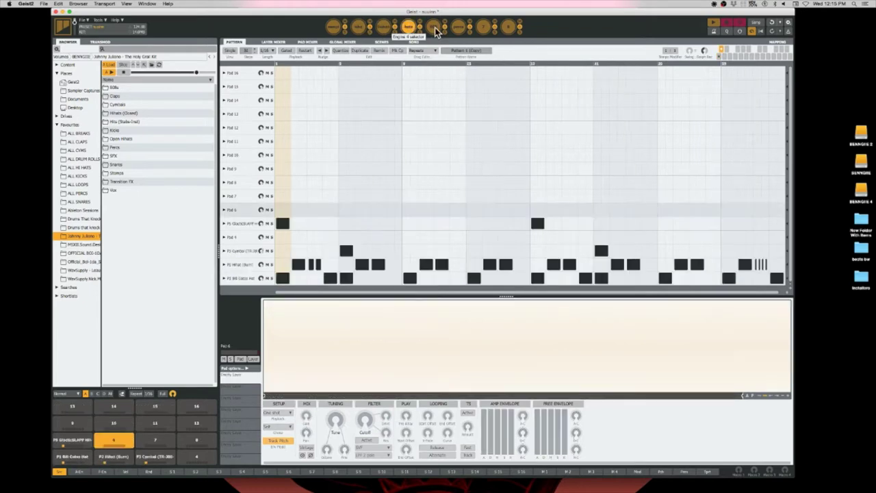
left_click(434, 27)
left_click(459, 27)
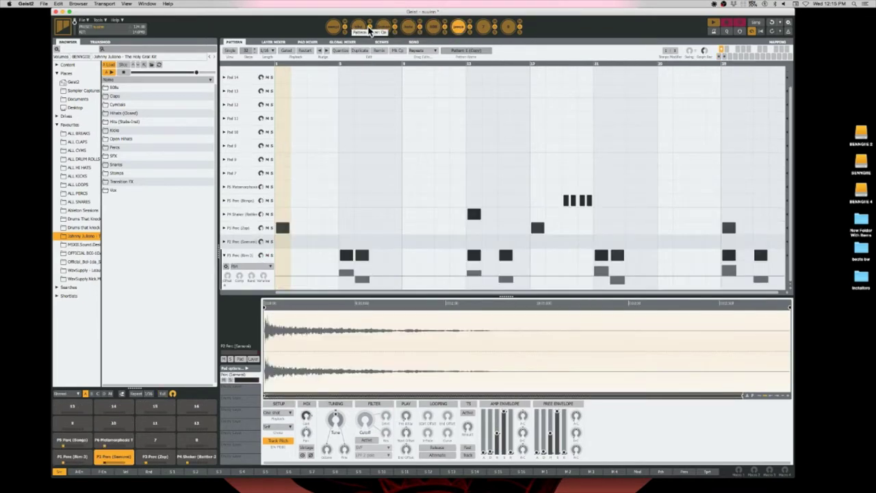
left_click(433, 28)
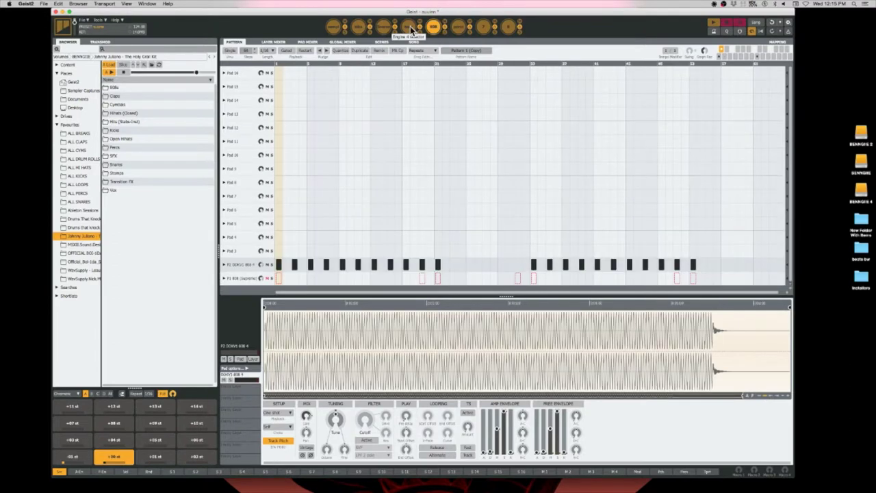
left_click(409, 28)
left_click(385, 28)
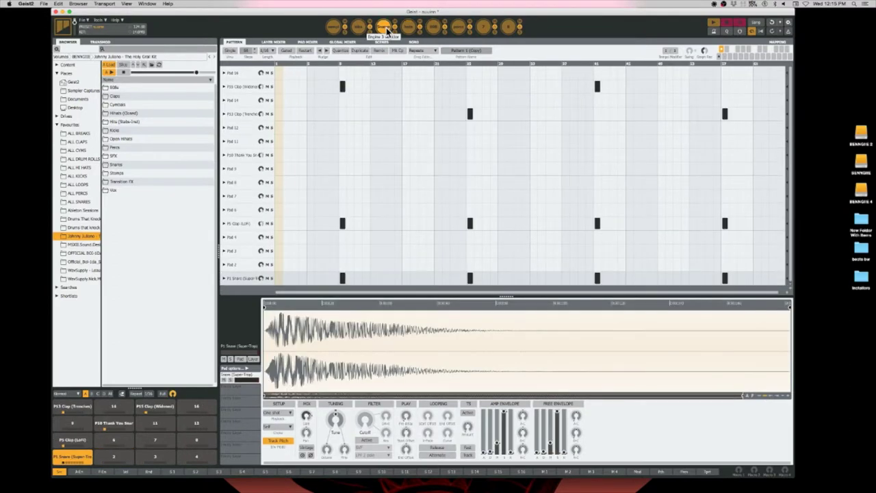
Step: Flip the snare and clap engine back and forth between Pattern 1 and its copy
left_click(724, 55)
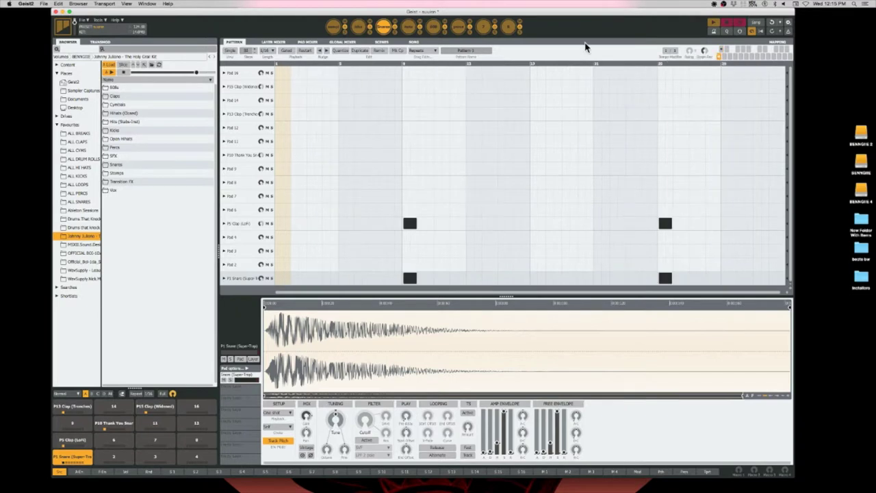
left_click(721, 50)
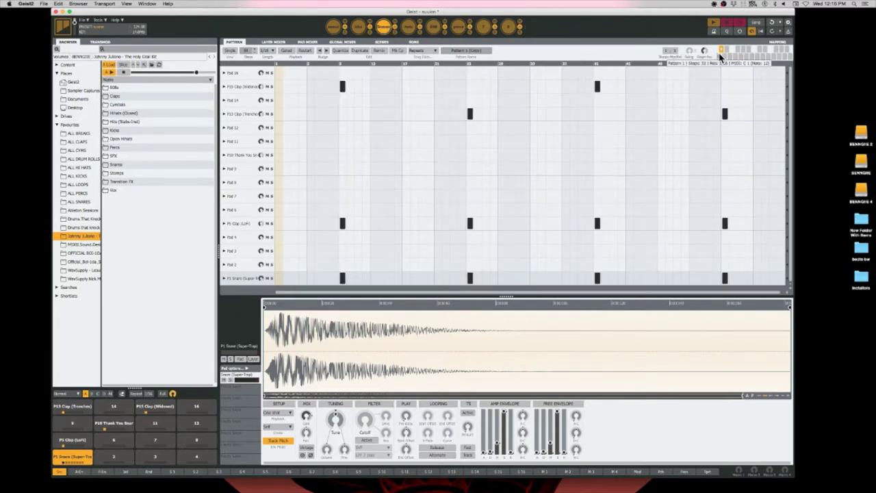
left_click(724, 54)
left_click(722, 50)
left_click(724, 55)
left_click(721, 50)
left_click(724, 55)
left_click(721, 50)
left_click(720, 56)
left_click(721, 50)
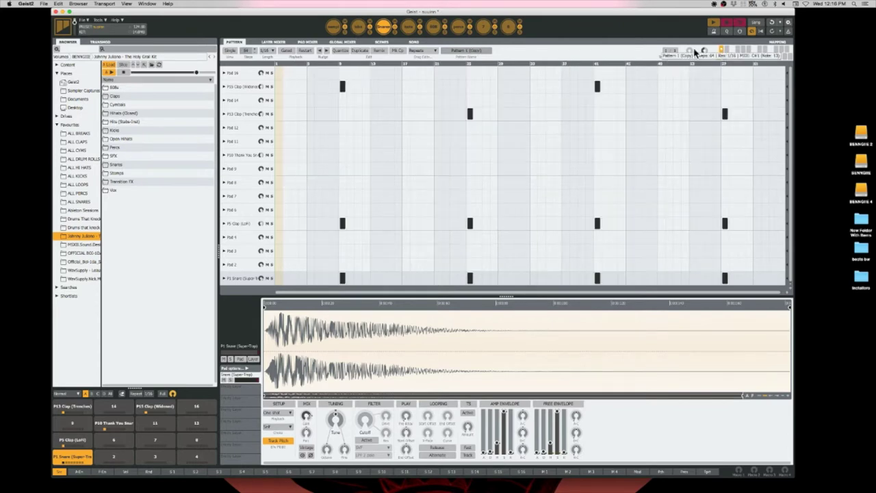
Step: Switch to the hi-hat engine and settle on its Pattern 1 (Copy)
left_click(409, 25)
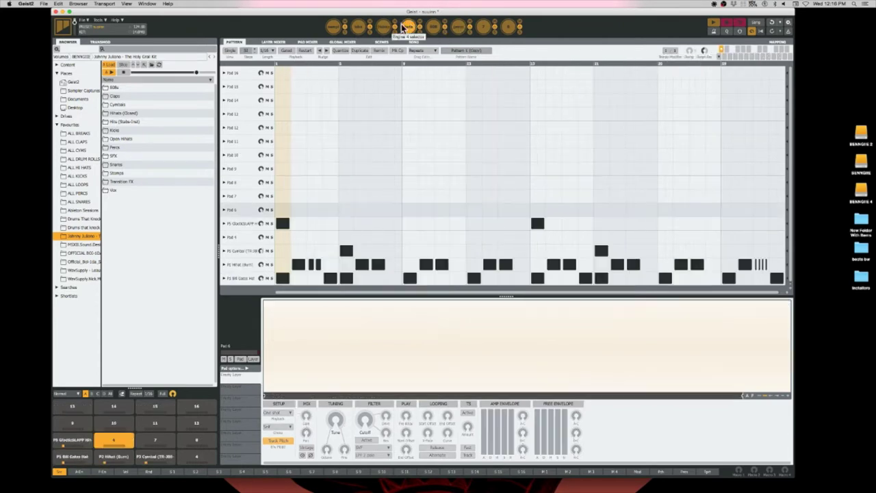
left_click(721, 55)
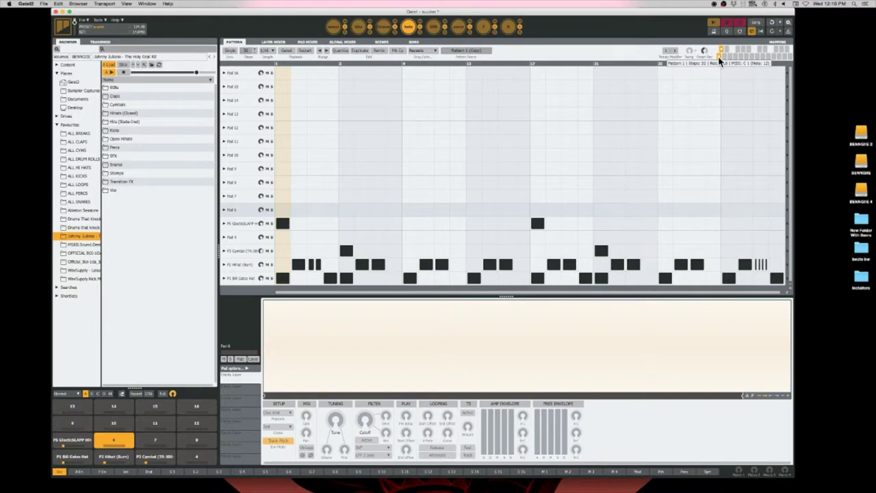
left_click(721, 58)
left_click(720, 59)
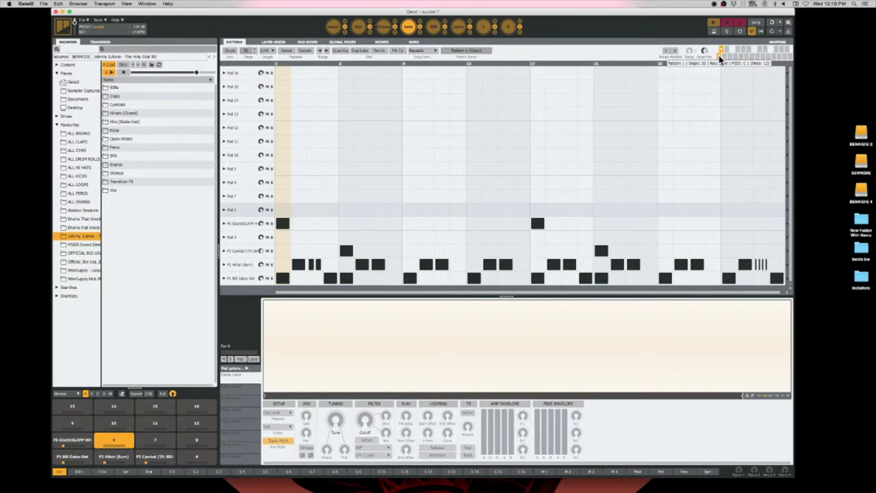
Step: Show the 808 engine's Pattern 1, start playback, then load Pattern 1 (Copy)
left_click(433, 27)
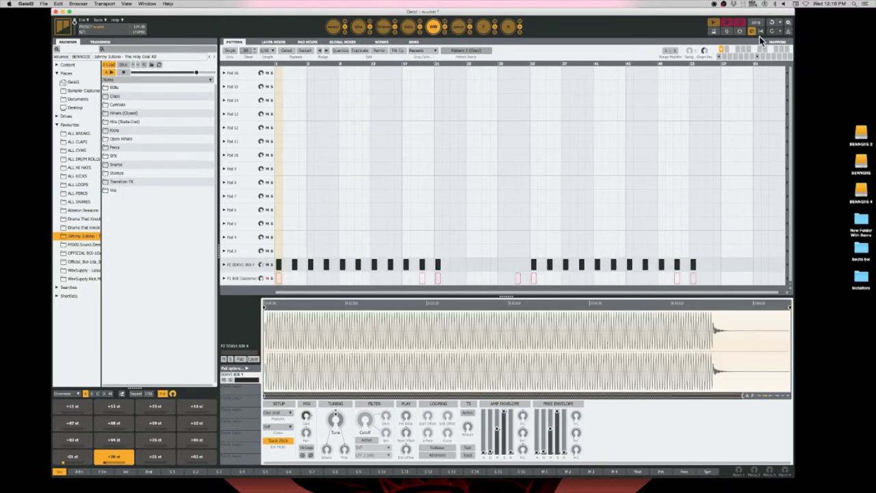
left_click(720, 58)
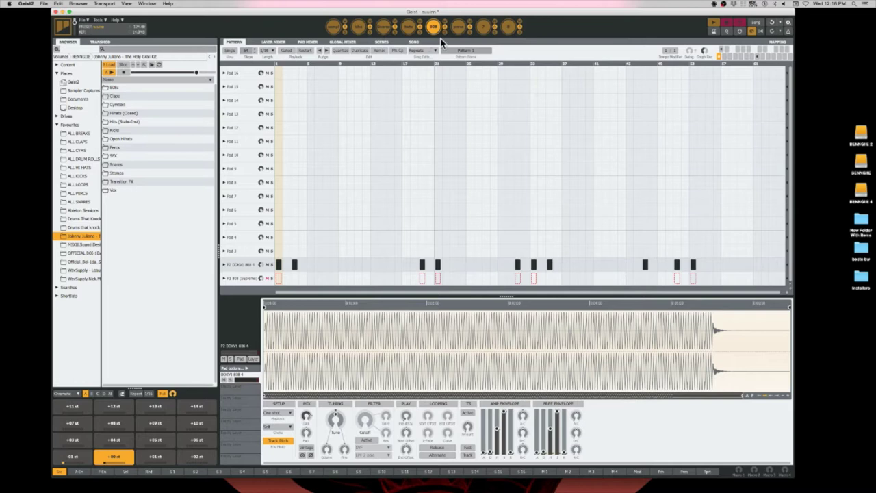
key("space")
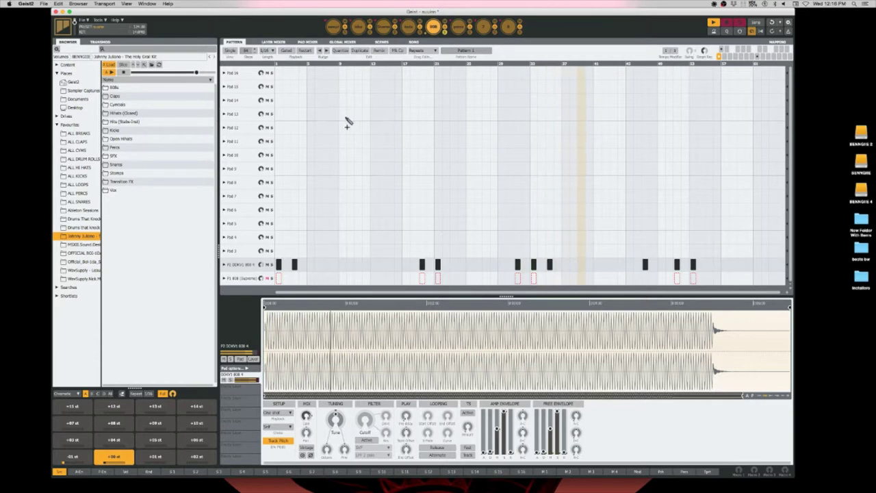
left_click(723, 50)
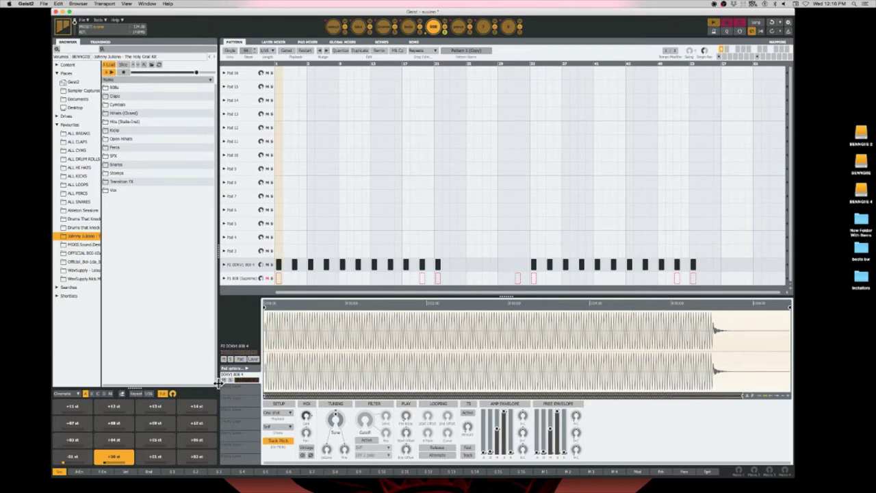
left_click(76, 396)
left_click(74, 403)
left_click(76, 395)
left_click(76, 401)
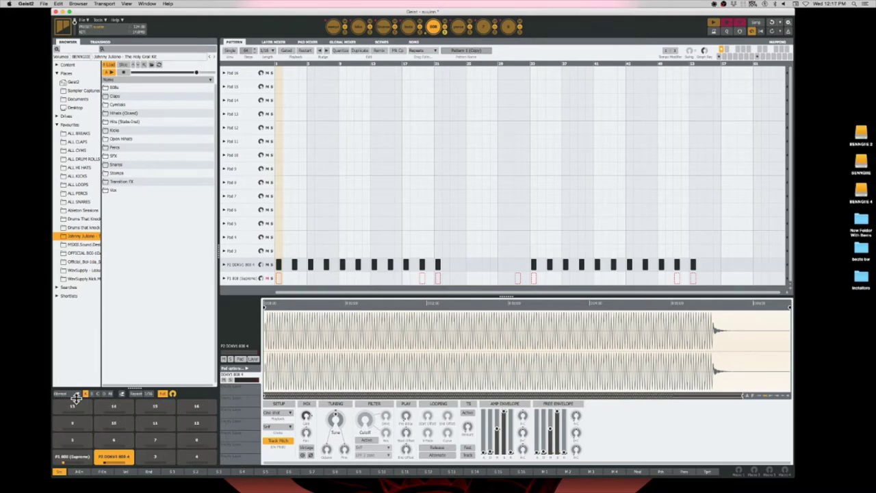
left_click(79, 396)
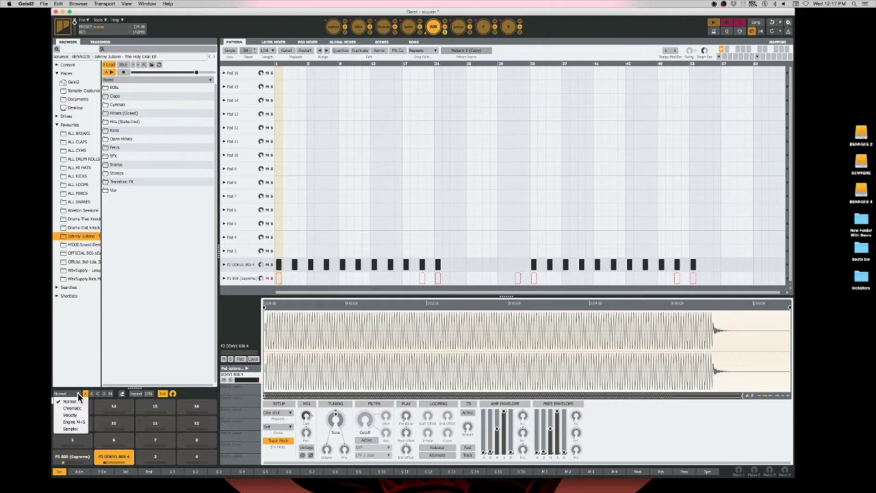
left_click(73, 408)
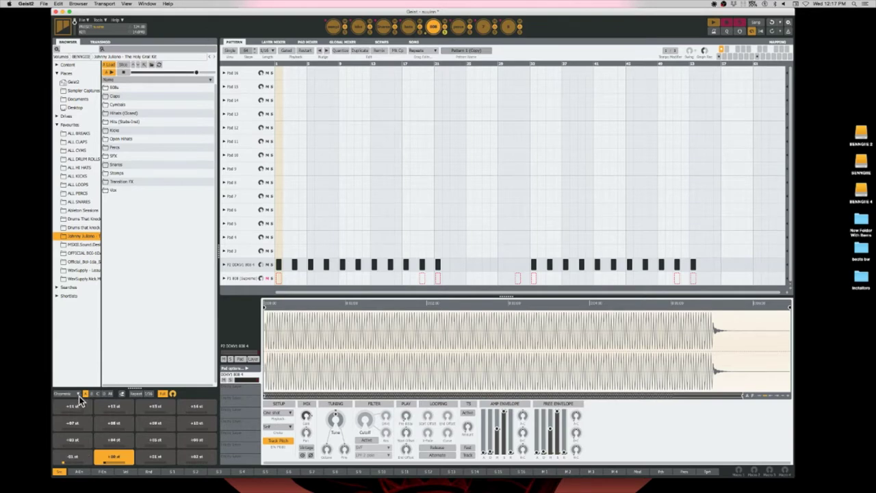
left_click(118, 451)
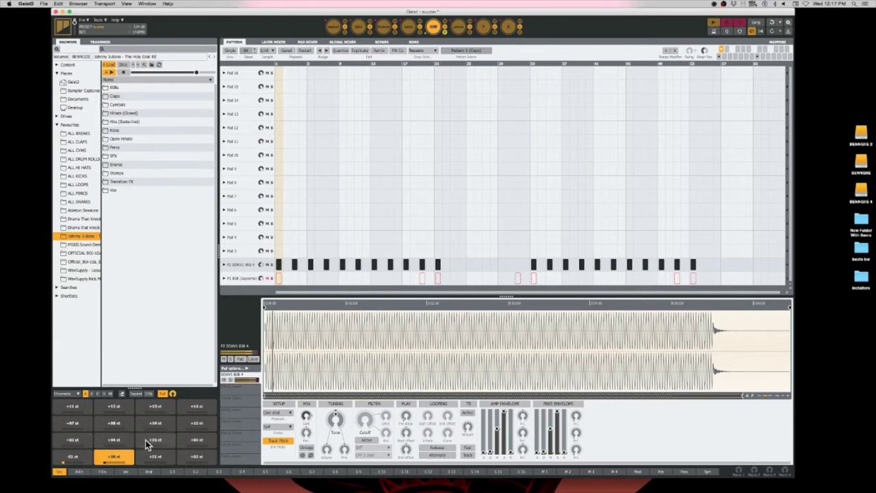
left_click(113, 422)
left_click(110, 440)
left_click(156, 442)
left_click(184, 437)
left_click(106, 419)
left_click(77, 394)
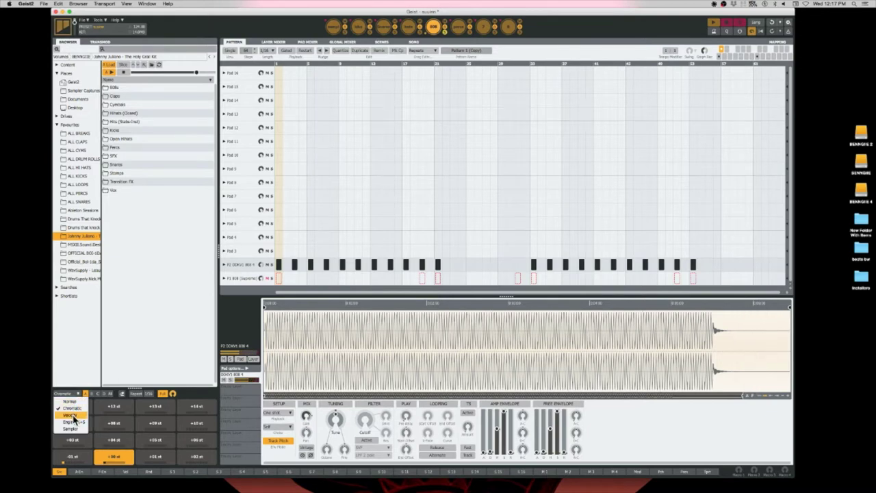
left_click(73, 415)
left_click(78, 395)
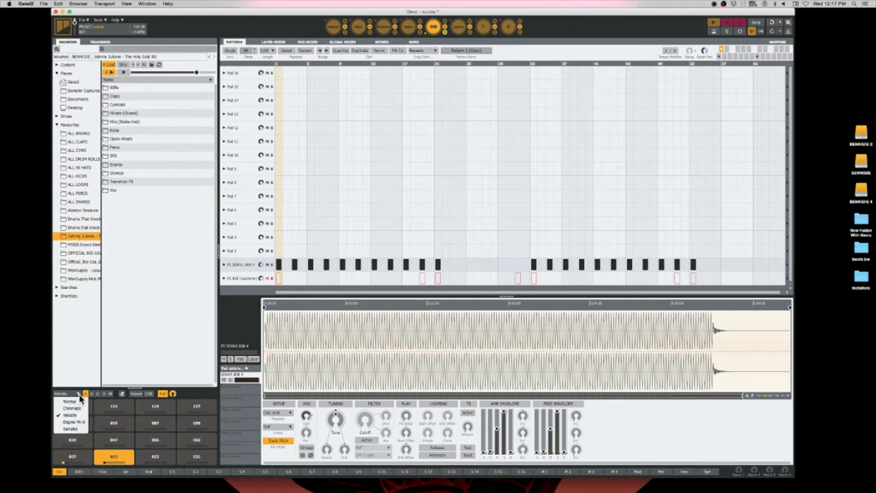
left_click(77, 424)
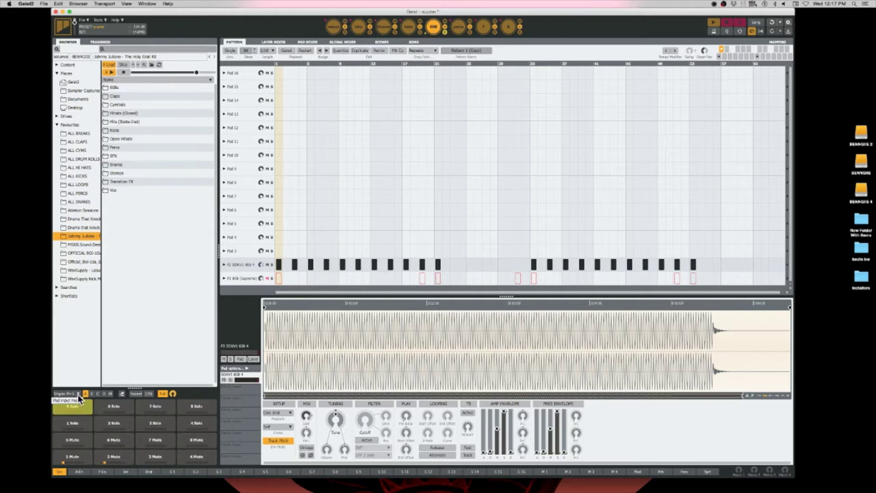
left_click(78, 395)
left_click(73, 402)
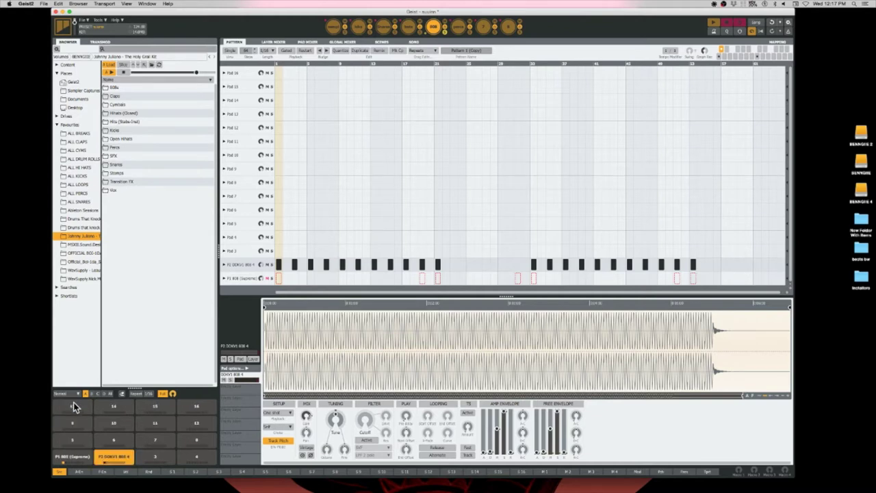
left_click(78, 394)
left_click(74, 410)
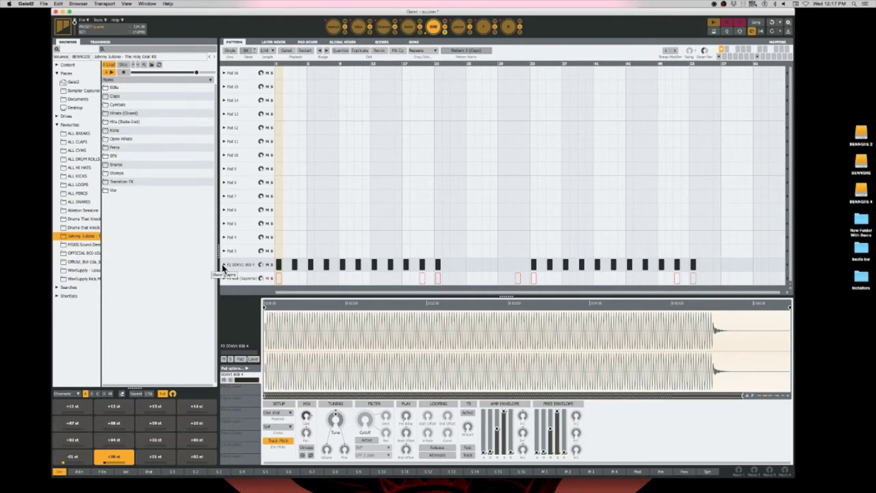
left_click(224, 265)
left_click(246, 253)
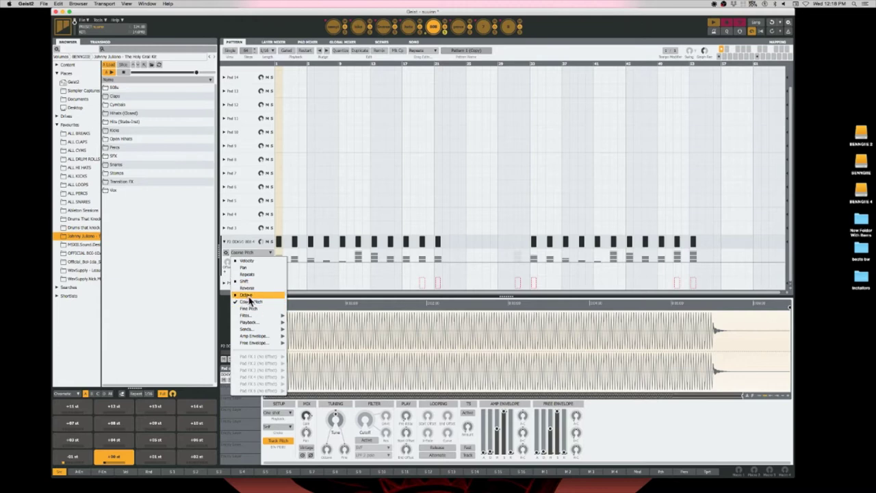
left_click(257, 202)
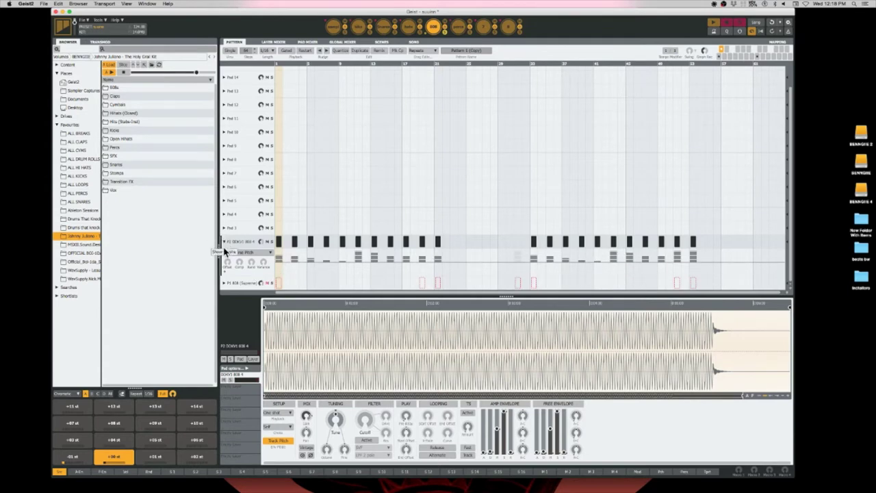
left_click(241, 253)
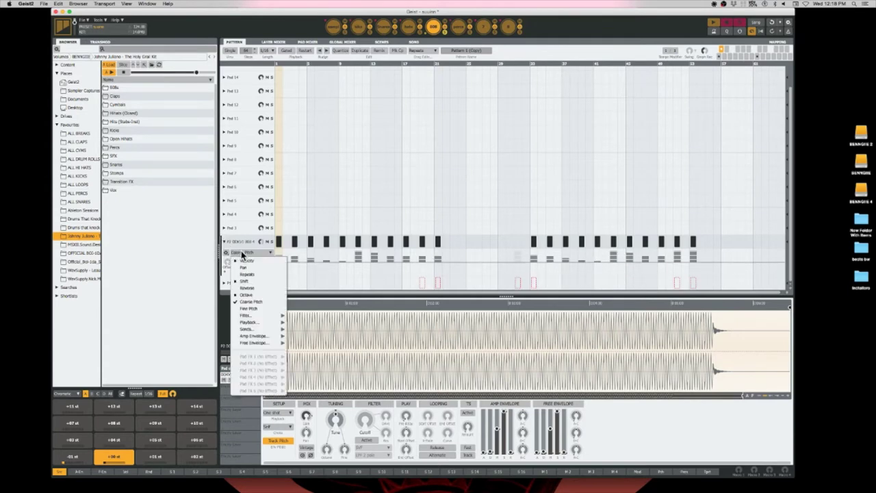
left_click(247, 295)
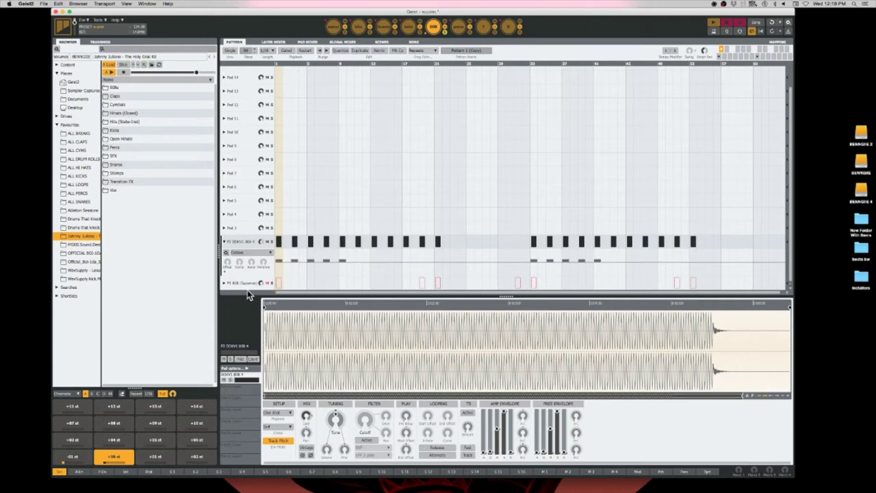
left_click(243, 255)
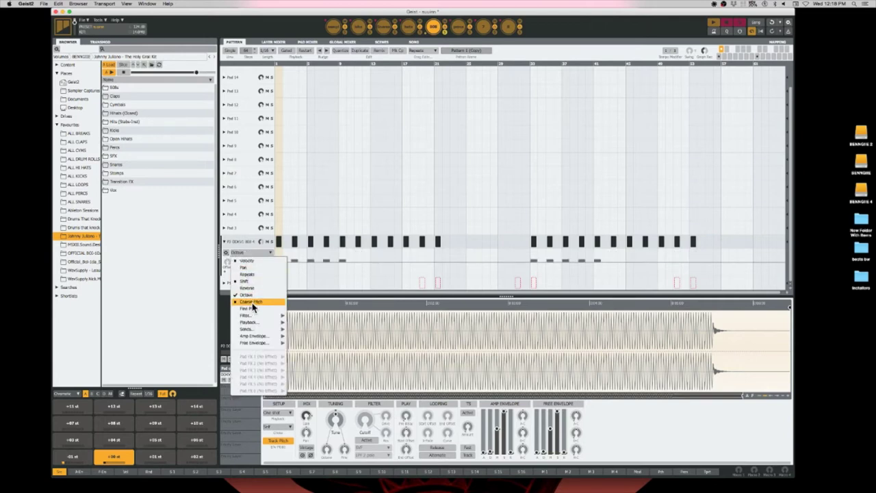
left_click(248, 253)
left_click(248, 254)
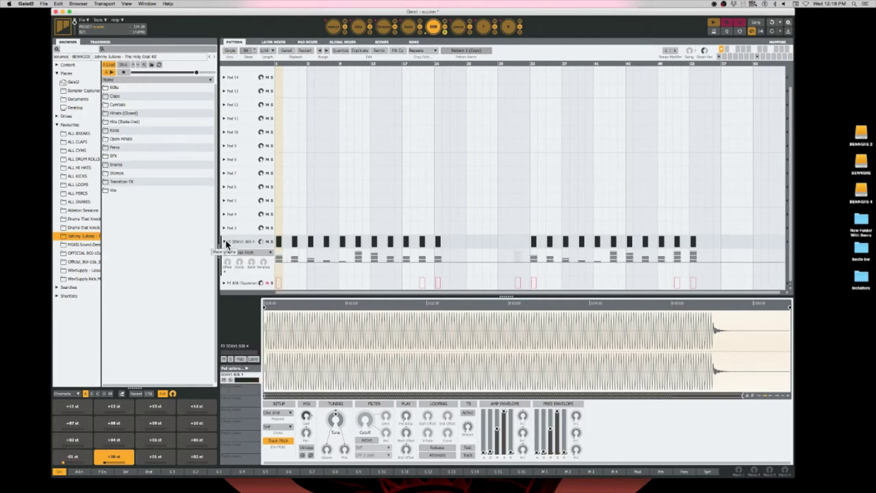
left_click(224, 242)
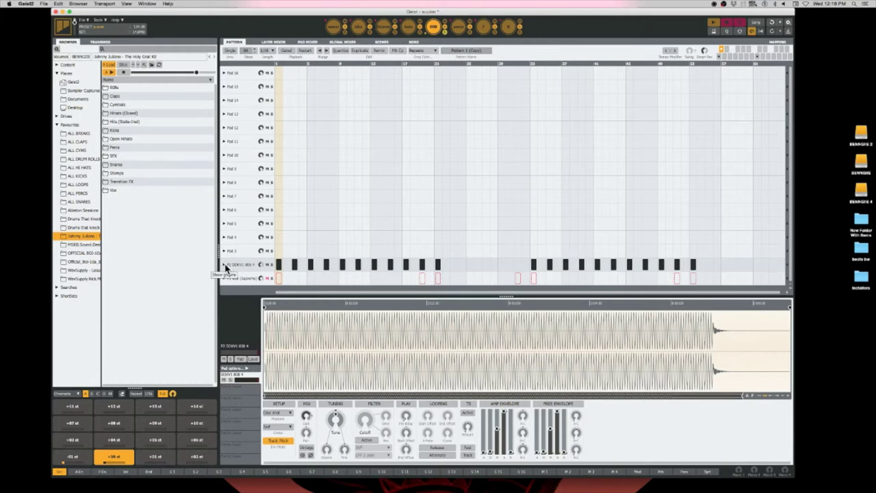
left_click(226, 267)
left_click(226, 243)
Step: On the percussion engine, show graph lanes for the Rim, Samurai, Zap and Shaker pads
left_click(460, 28)
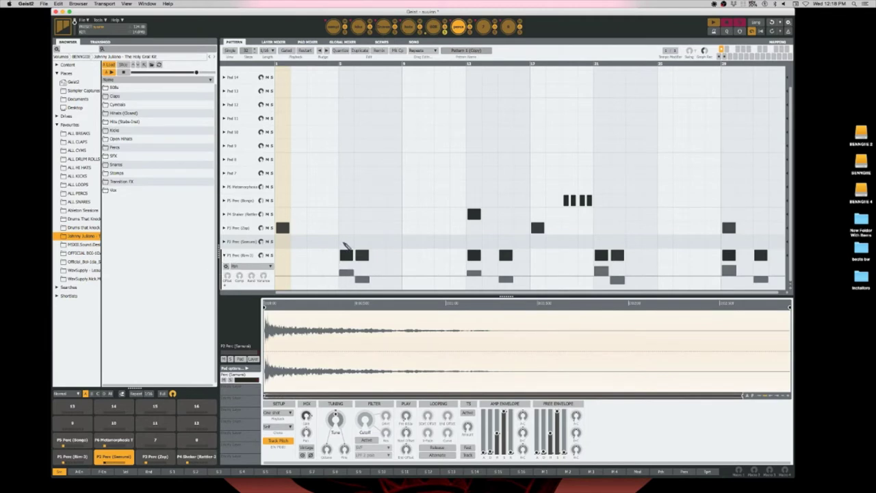
left_click(224, 255)
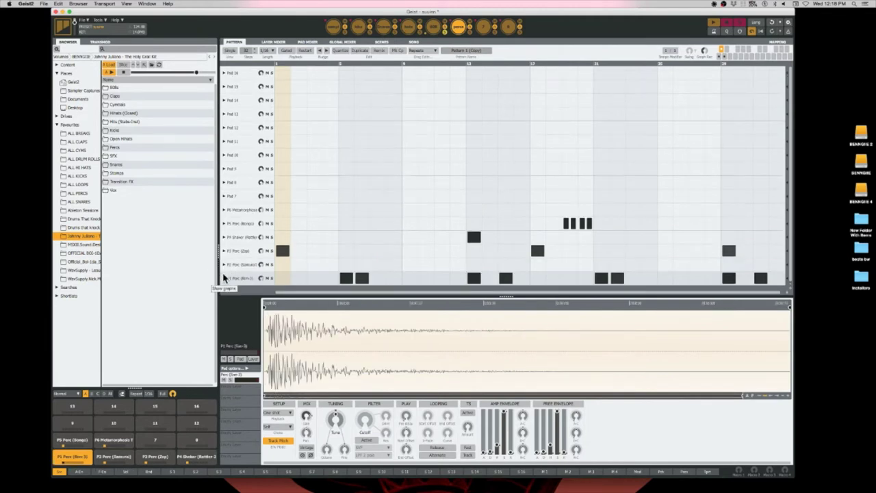
left_click(224, 281)
left_click(224, 237)
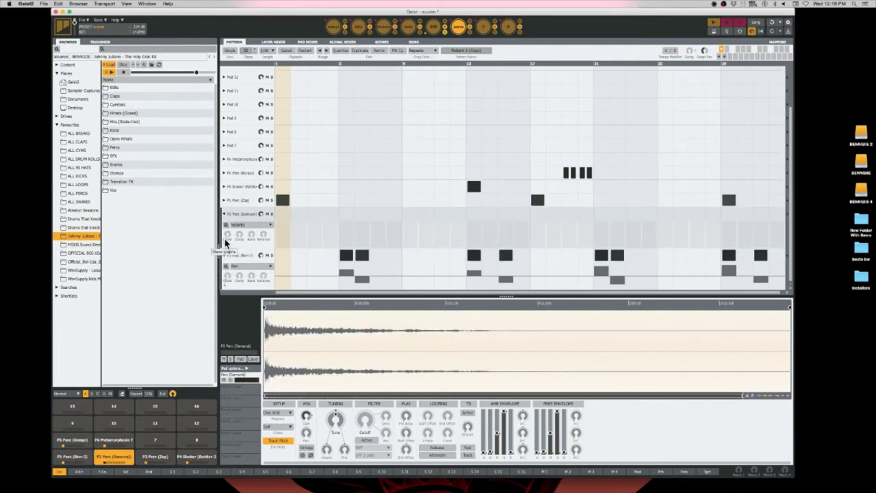
left_click(224, 200)
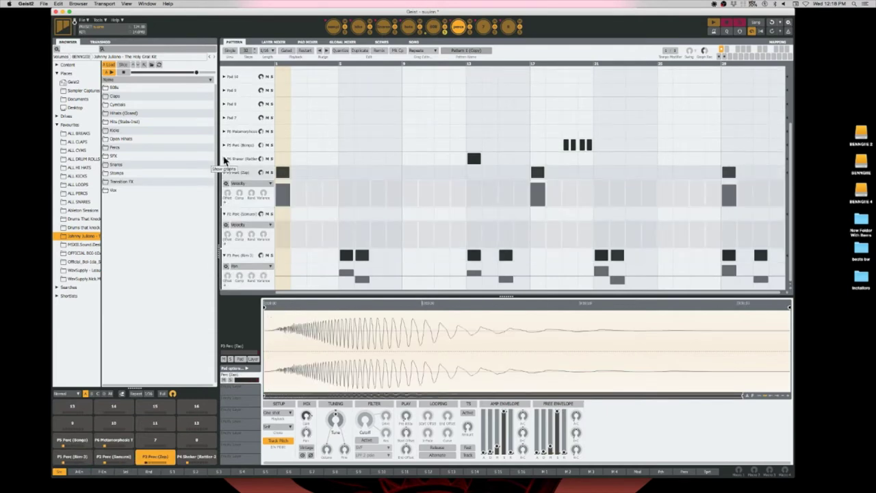
left_click(224, 158)
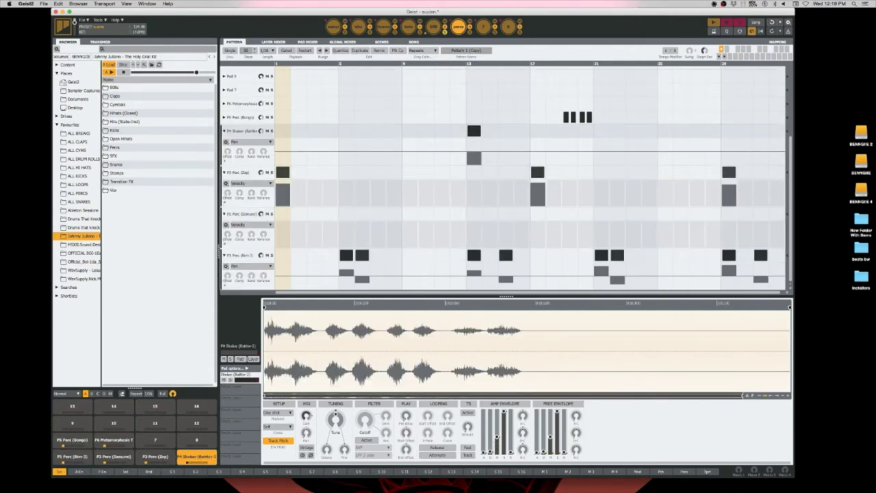
Step: Select Pattern 1 (Copy), show the Bongo pan graph, and set the Zap lane to Shift
left_click(724, 59)
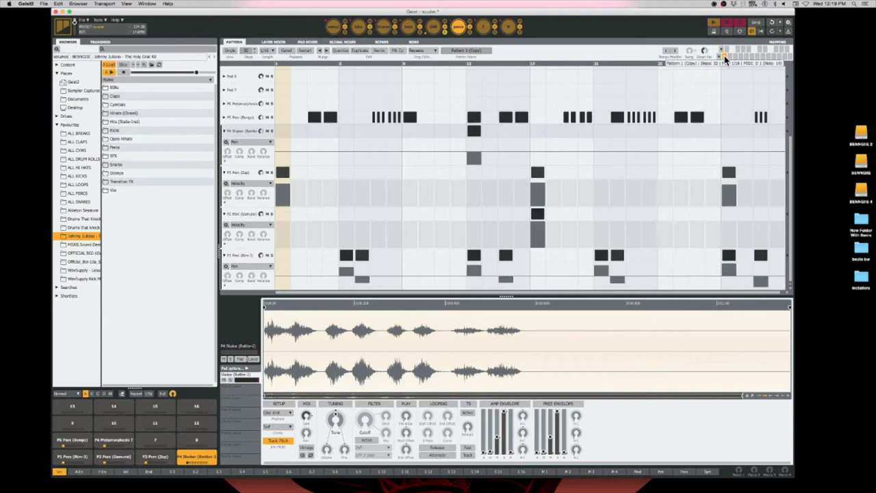
left_click(225, 118)
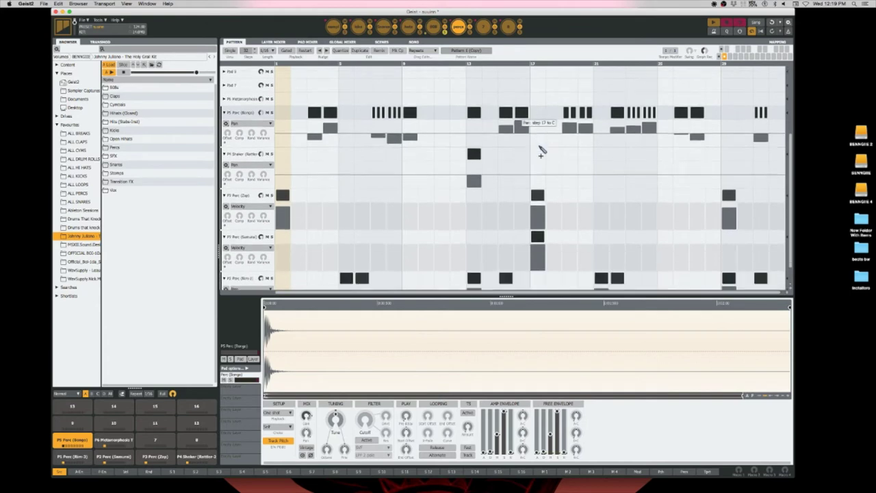
scroll(541, 152, "down", 1)
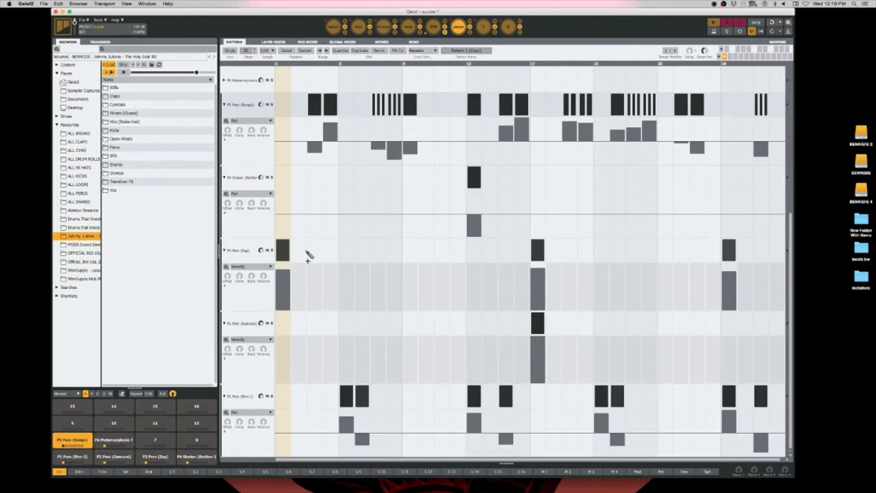
left_click(261, 272)
left_click(252, 230)
left_click(249, 266)
left_click(250, 297)
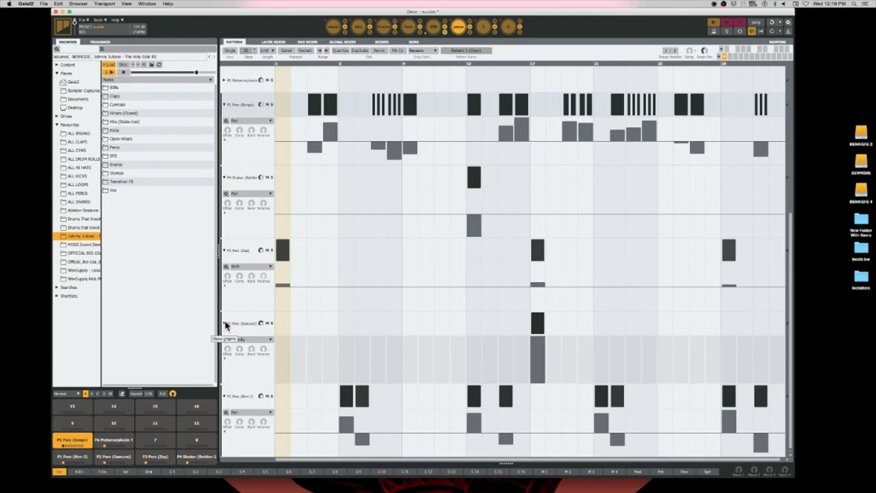
scroll(322, 314, "up", 4)
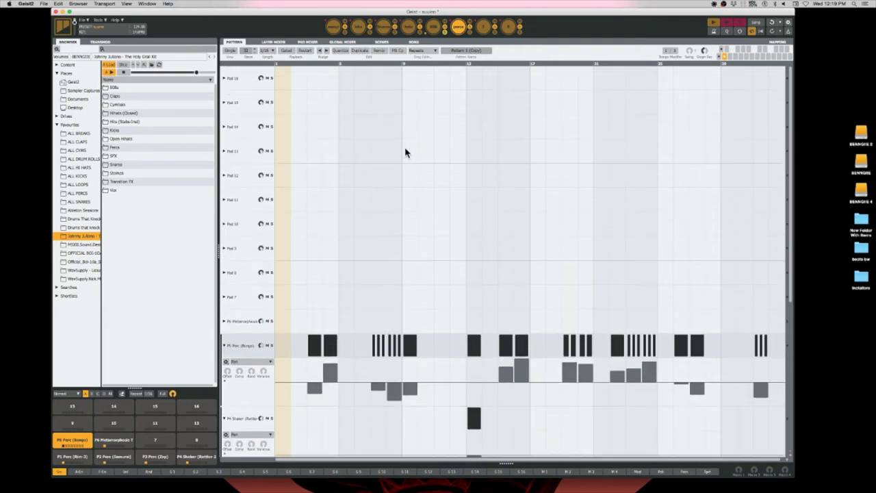
Step: Show velocity lanes on the hats engine's P5, P3, P2 and P1 rows, then open SONG
scroll(405, 152, "down", 5)
scroll(405, 152, "down", 7)
scroll(405, 152, "up", 12)
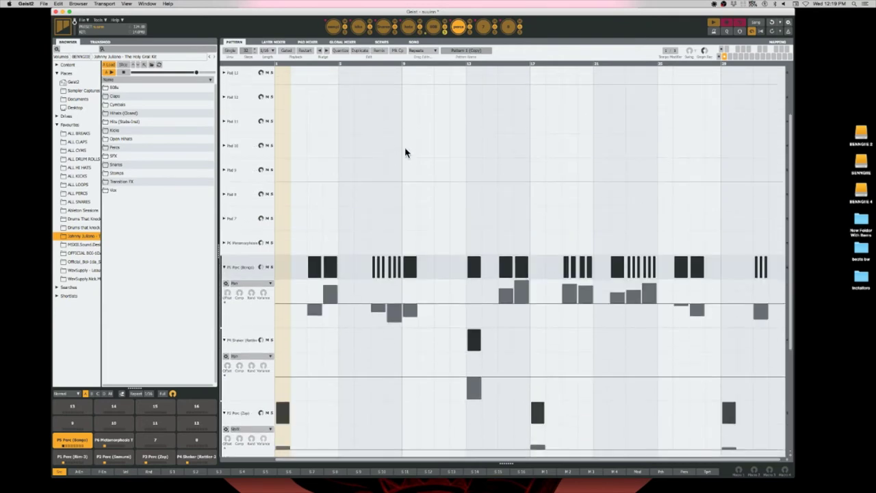
scroll(405, 152, "down", 12)
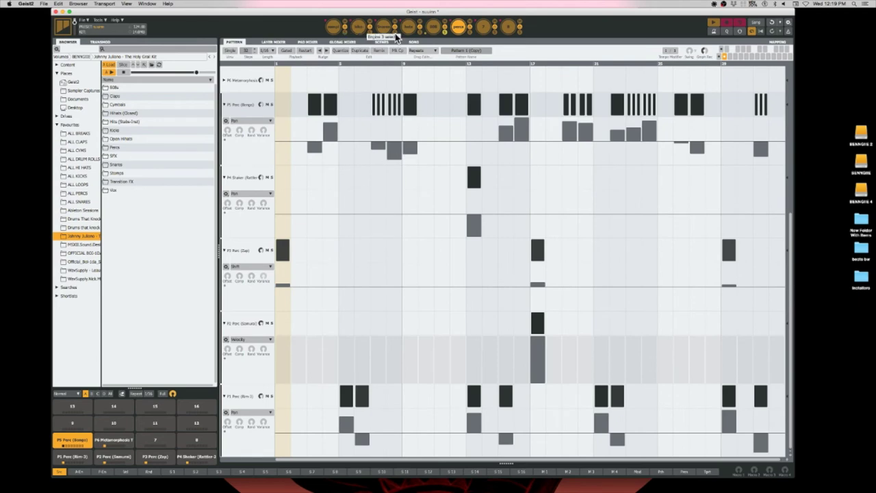
left_click(432, 26)
left_click(409, 26)
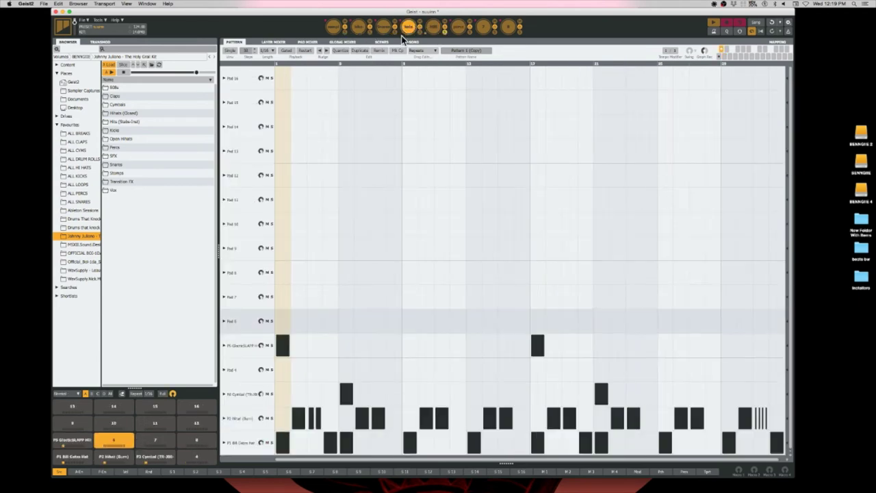
left_click(224, 345)
left_click(224, 393)
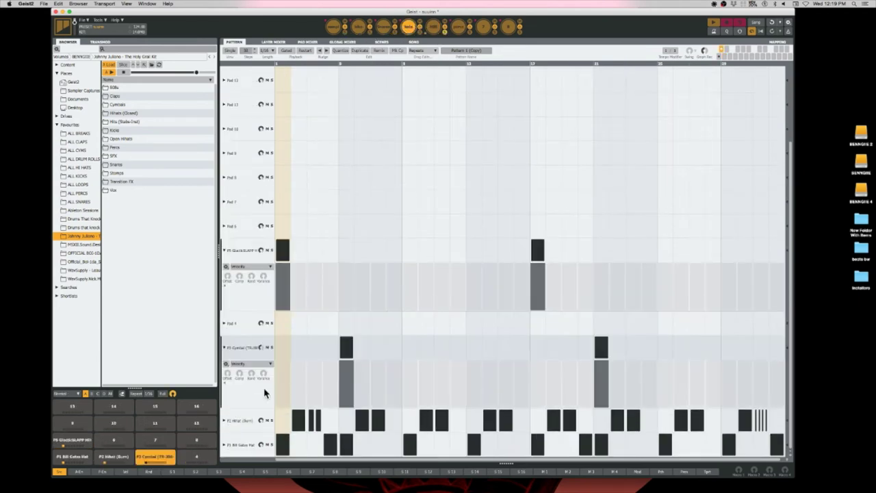
left_click(224, 421)
left_click(224, 445)
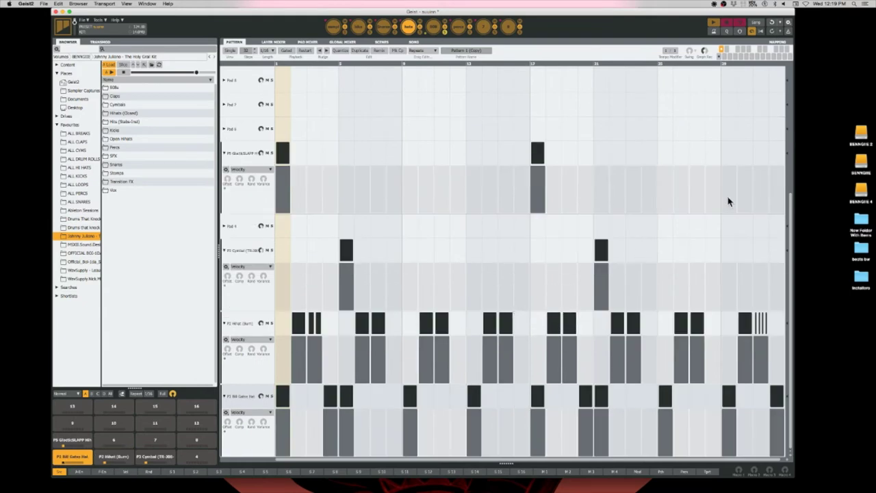
left_click(415, 42)
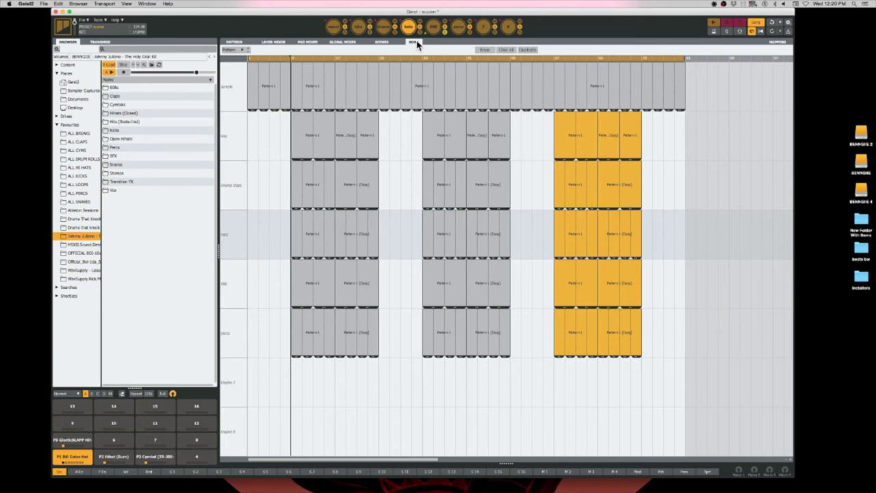
Step: Open the Global Mixer and show the master channel's effect chain
left_click(308, 42)
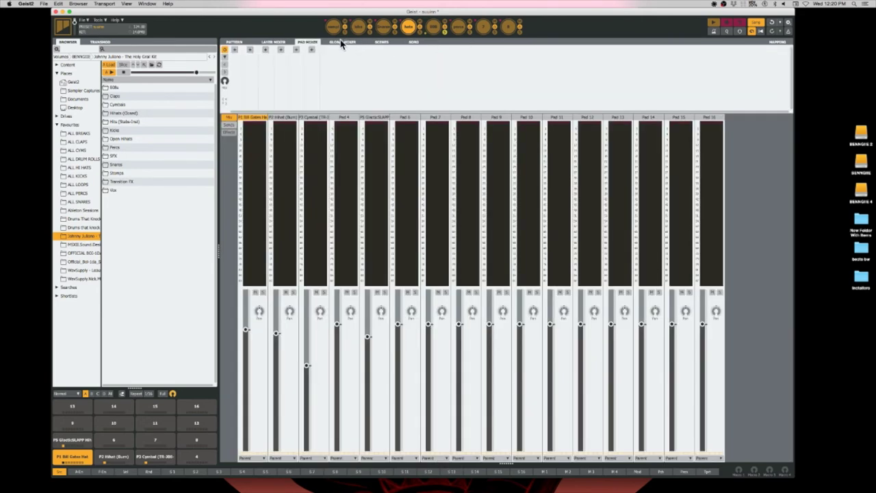
left_click(341, 42)
left_click(581, 118)
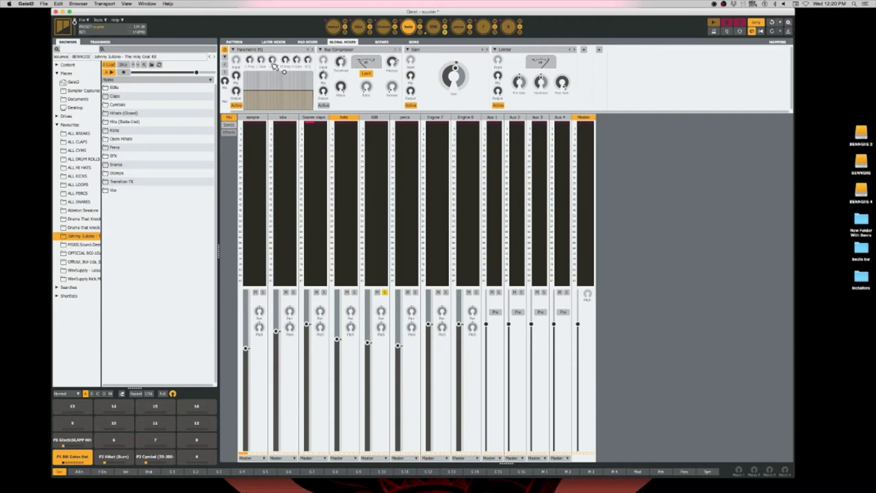
Step: Check the Snares claps, kick and hats channels' effects, ending on the sample channel's Vari EQ and Compressor
left_click(312, 123)
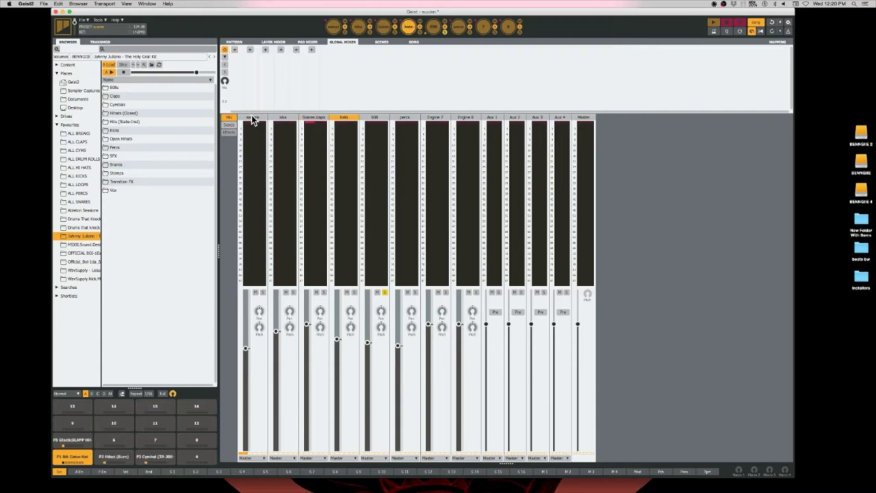
left_click(252, 120)
left_click(282, 117)
left_click(323, 120)
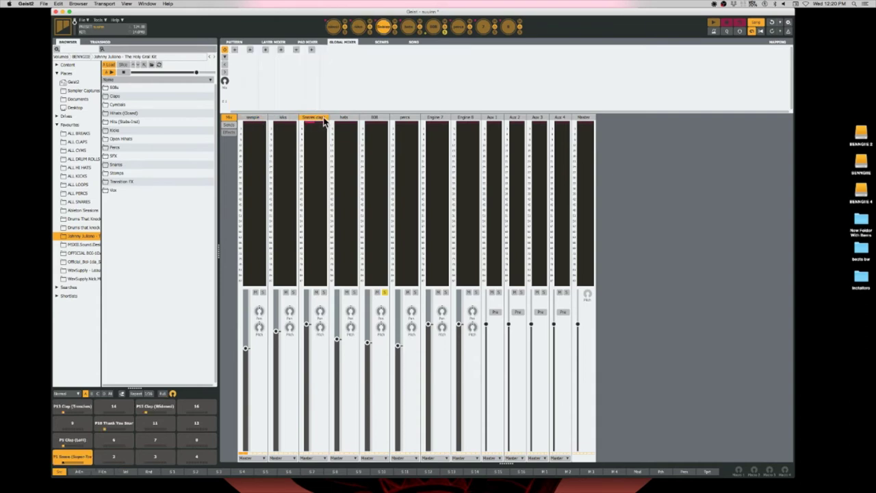
left_click(343, 118)
left_click(316, 119)
left_click(249, 119)
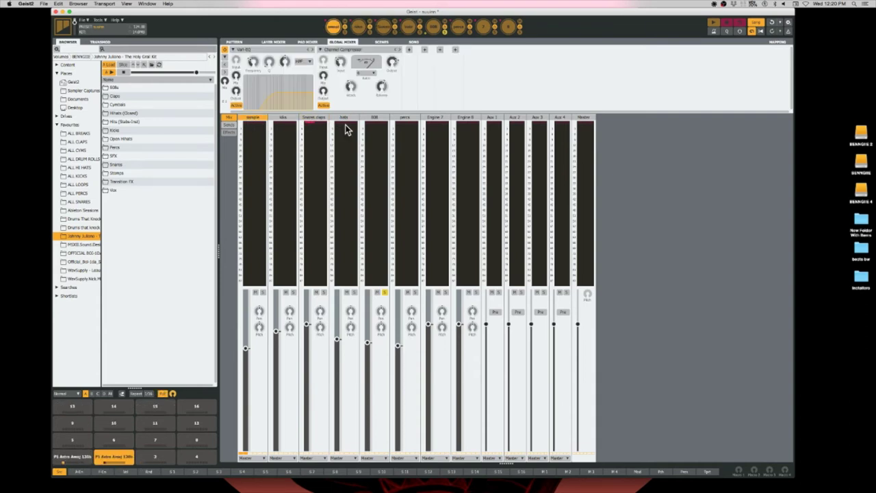
left_click(299, 43)
left_click(253, 117)
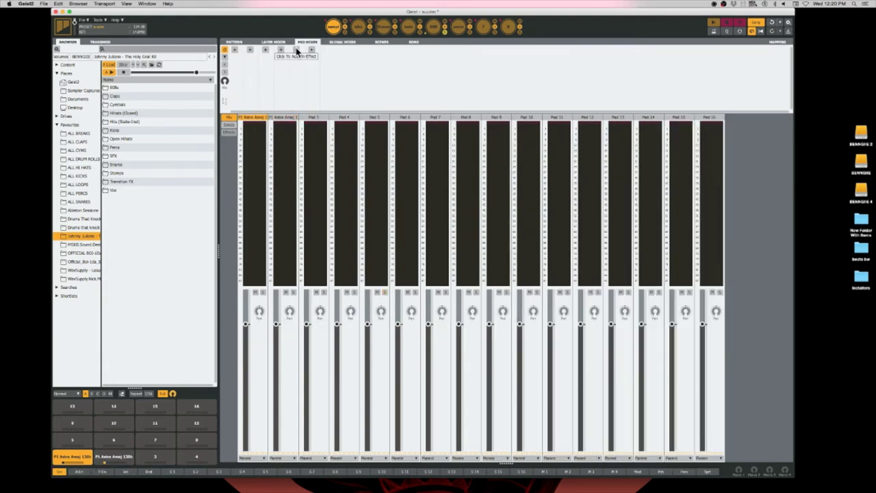
left_click(274, 42)
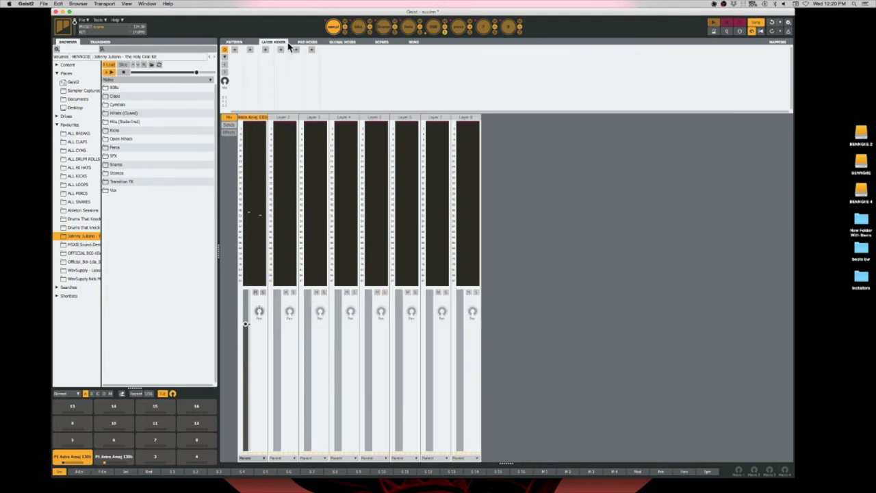
left_click(306, 44)
left_click(284, 121)
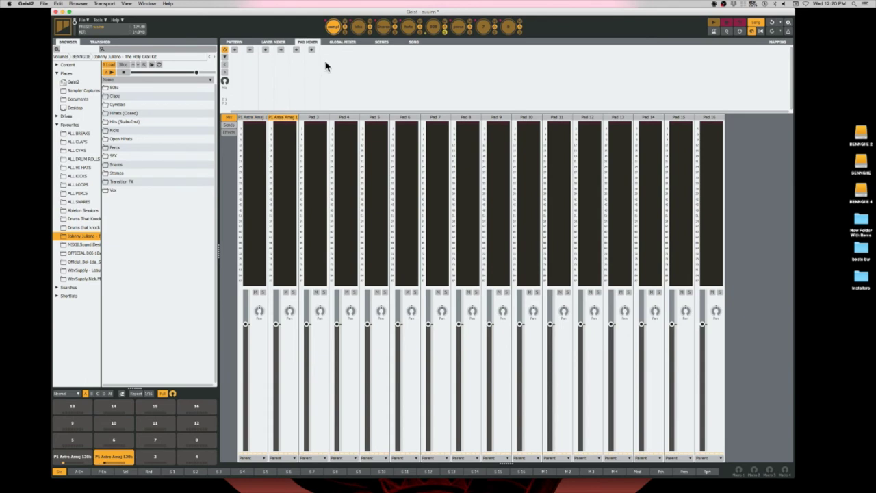
left_click(359, 27)
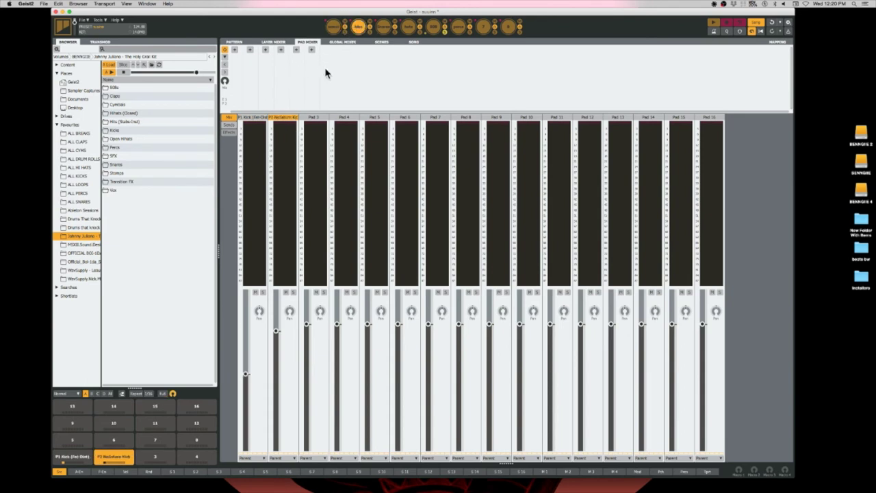
left_click(385, 29)
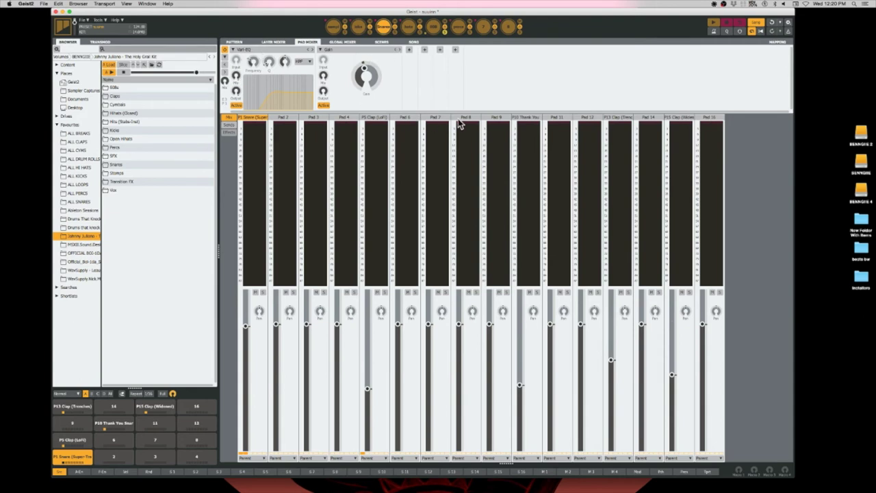
left_click(376, 120)
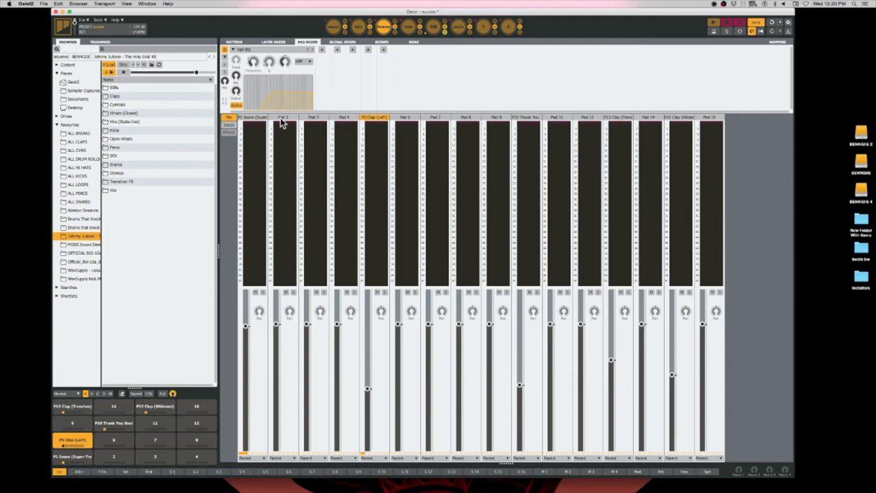
left_click(259, 118)
mouse_move(363, 77)
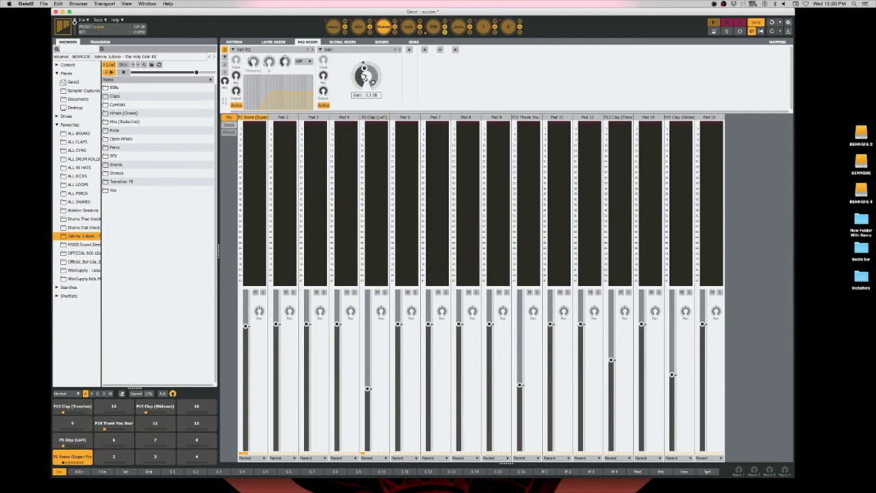
mouse_move(248, 335)
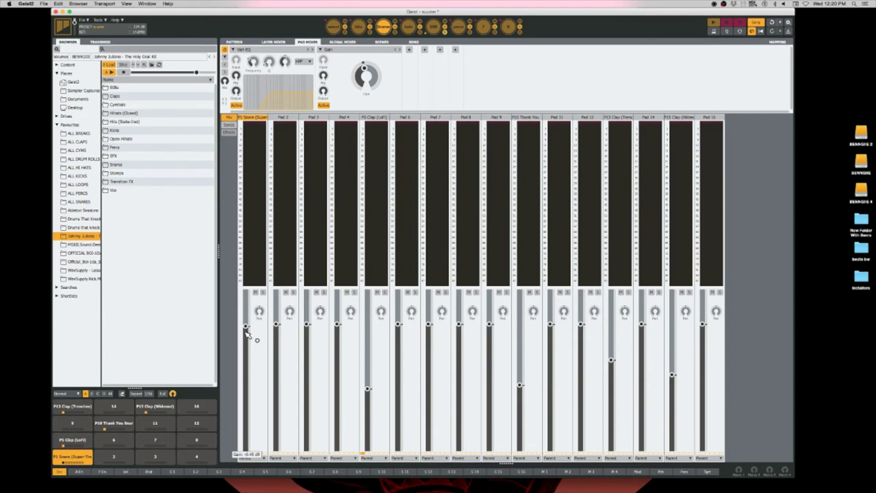
left_click(344, 42)
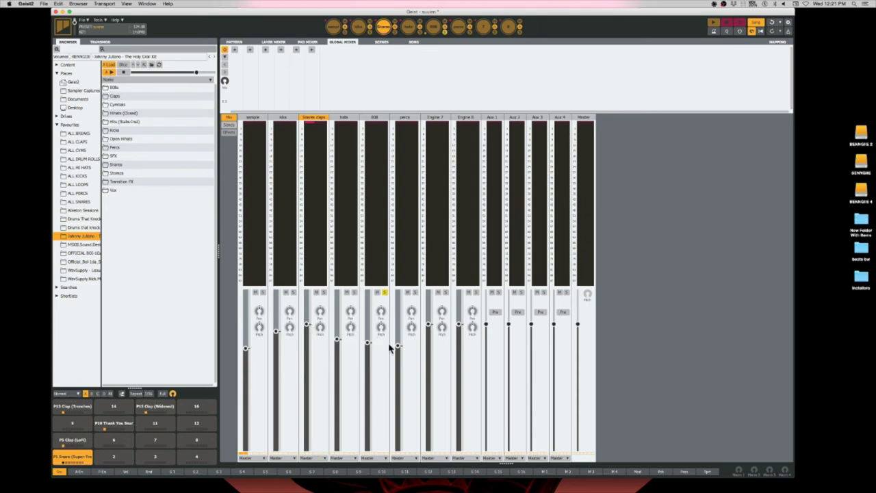
Step: Show the master chain and nudge the Parametric EQ's Low Freq to around 620 Hz
left_click(583, 120)
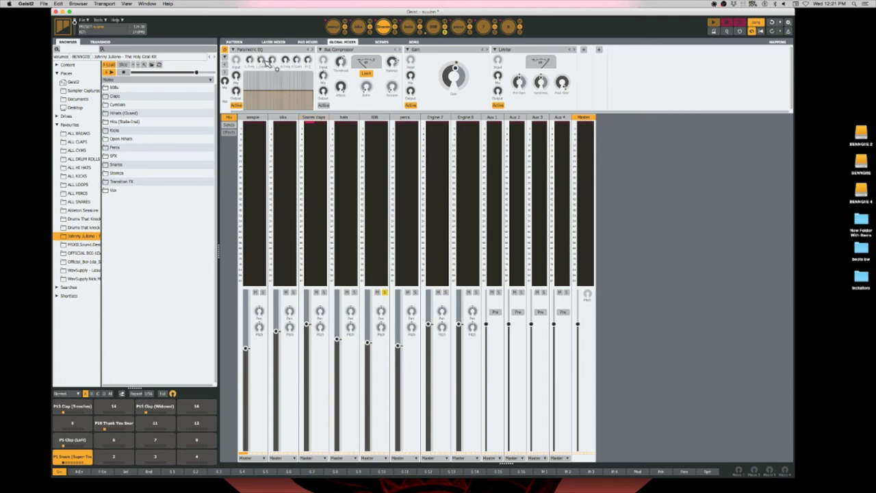
mouse_move(252, 60)
left_click_drag(254, 61, 252, 62)
mouse_move(274, 61)
mouse_move(453, 80)
Step: Step through the engine selectors from percs back to the sample engine
left_click(459, 26)
left_click(433, 26)
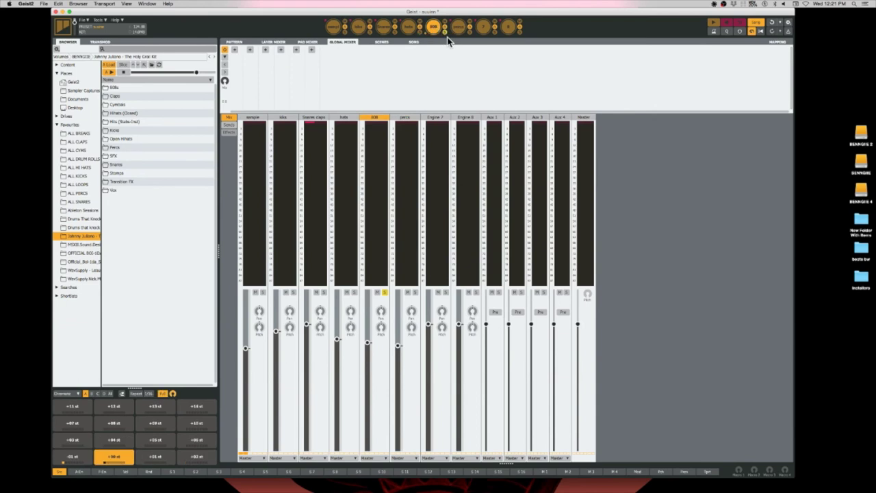
left_click(408, 27)
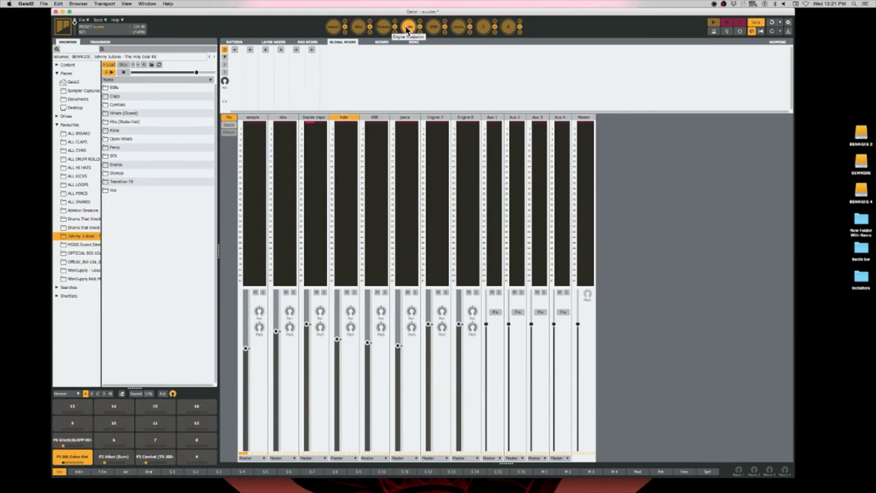
left_click(384, 27)
left_click(358, 26)
left_click(333, 27)
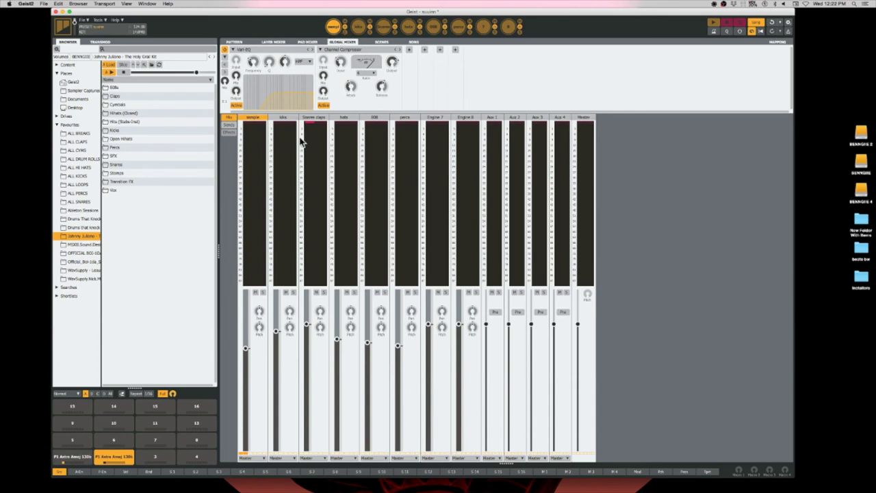
Step: View the Snares claps and sample channels' effects, then the percs channel's empty rack
left_click(310, 120)
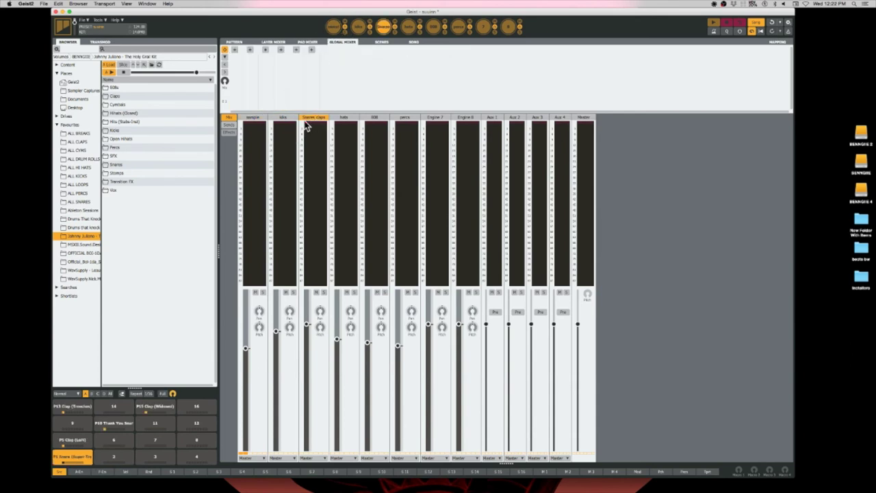
left_click(264, 122)
left_click(404, 120)
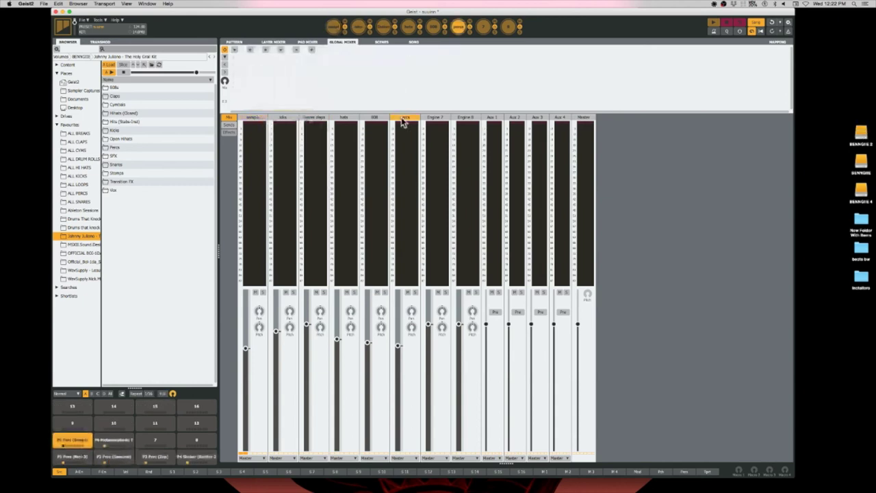